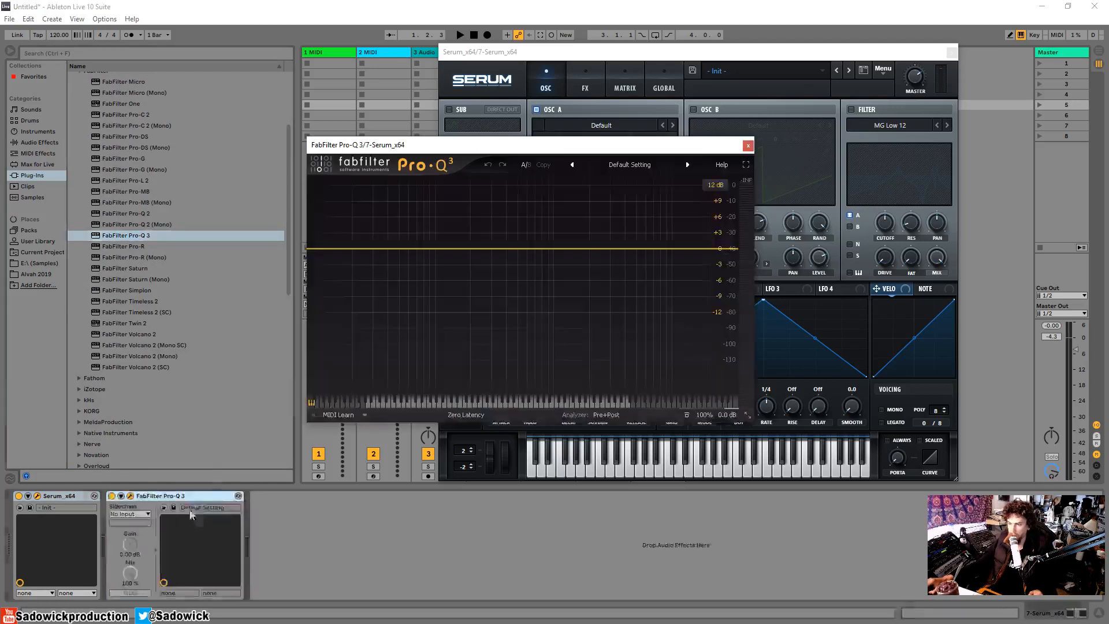
Step: Close the FabFilter Pro-Q 3 window and move the Serum window toward the middle of the workspace
{"action": "left_click_drag", "start_coordinate": [651, 149], "coordinate": [425, 177]}
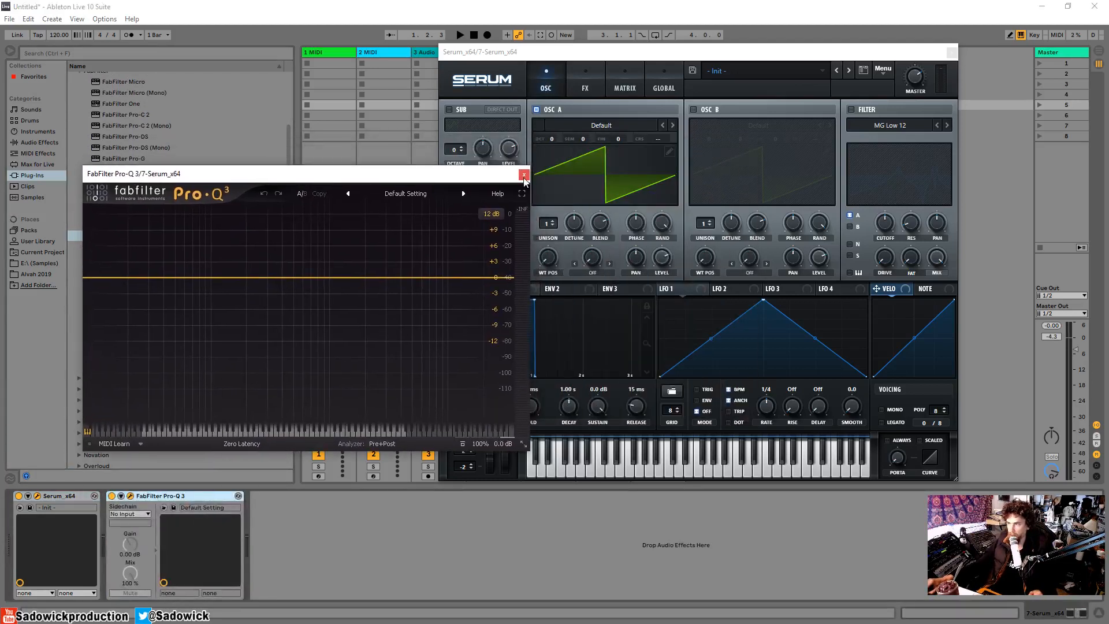
{"action": "left_click", "coordinate": [523, 174]}
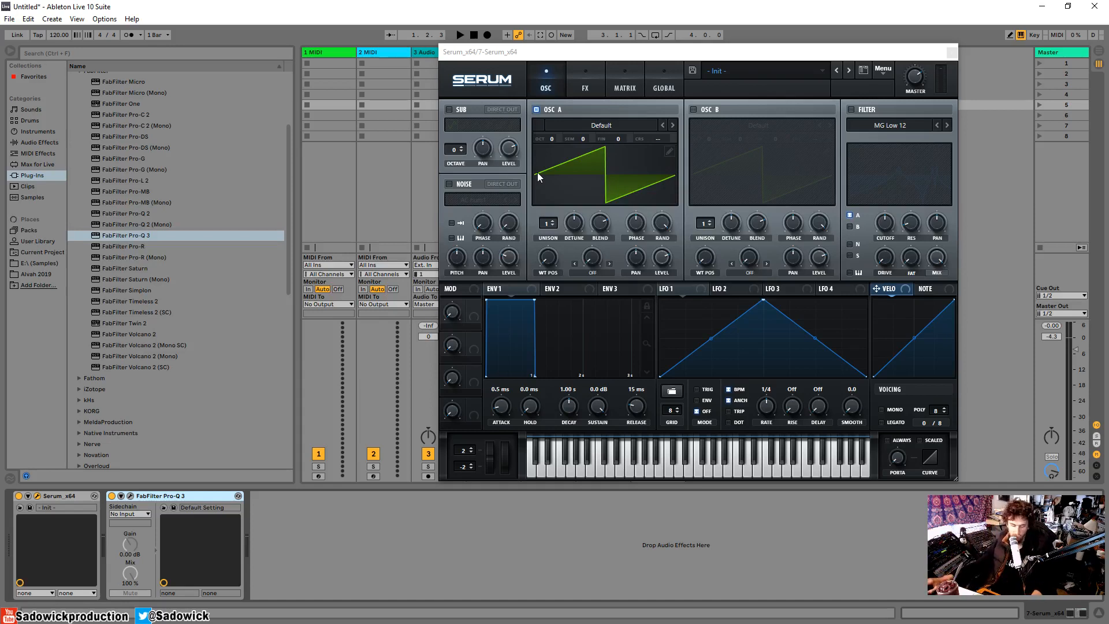
{"action": "left_click_drag", "start_coordinate": [749, 53], "coordinate": [688, 70]}
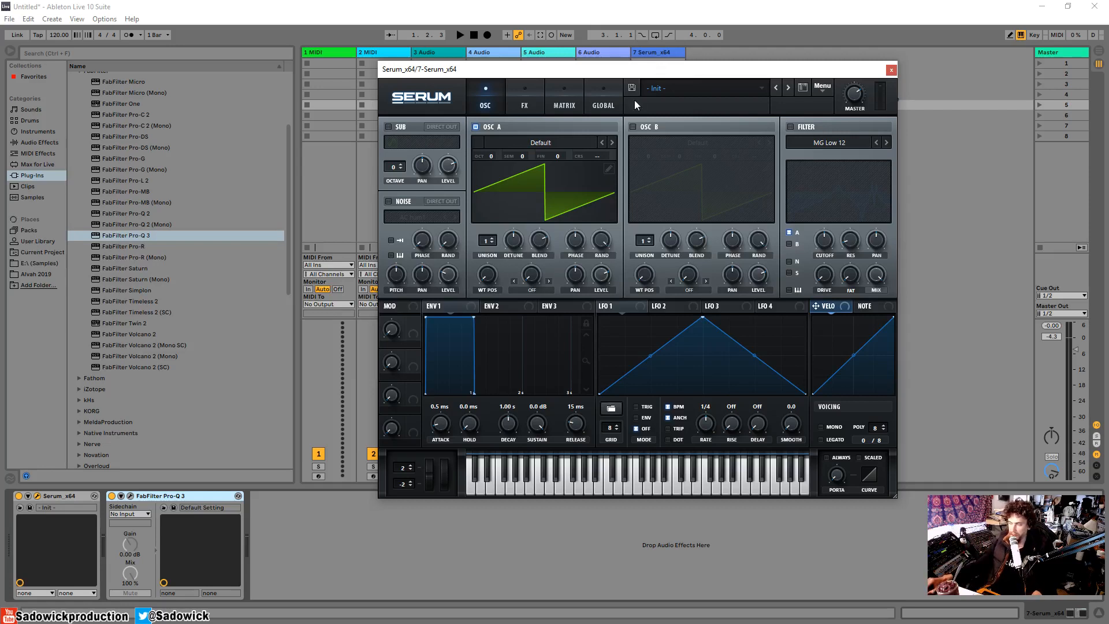
{"action": "left_click_drag", "start_coordinate": [682, 72], "coordinate": [650, 72]}
Step: Narrow the plug-in browser while keeping its names readable, and place the Serum window beside it over the tracks
{"action": "left_click_drag", "start_coordinate": [295, 179], "coordinate": [131, 180]}
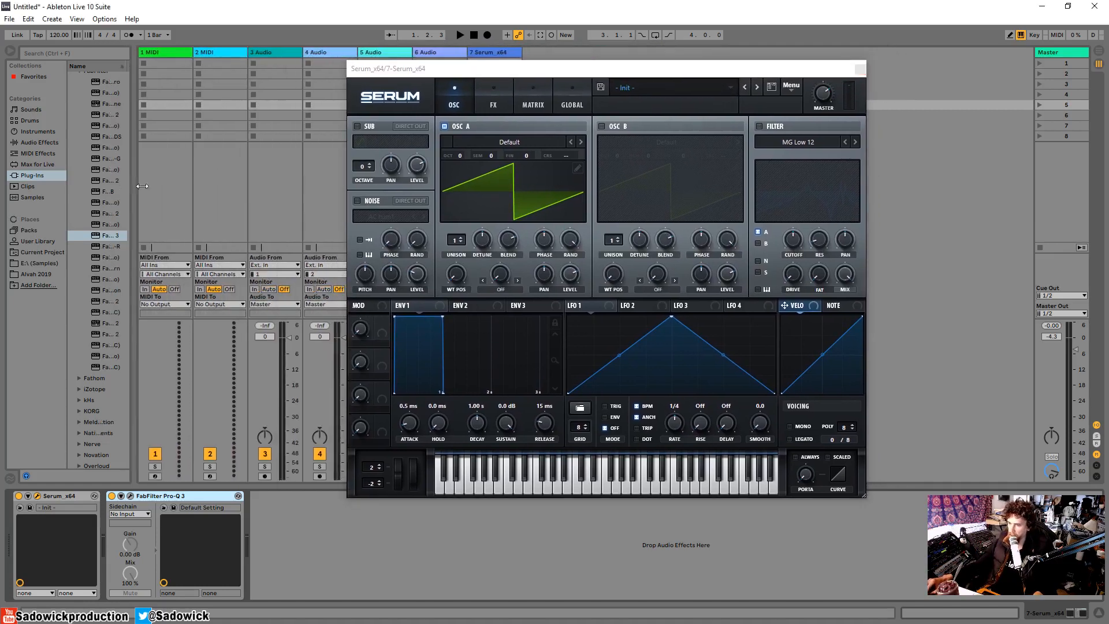
{"action": "left_click_drag", "start_coordinate": [608, 74], "coordinate": [504, 69]}
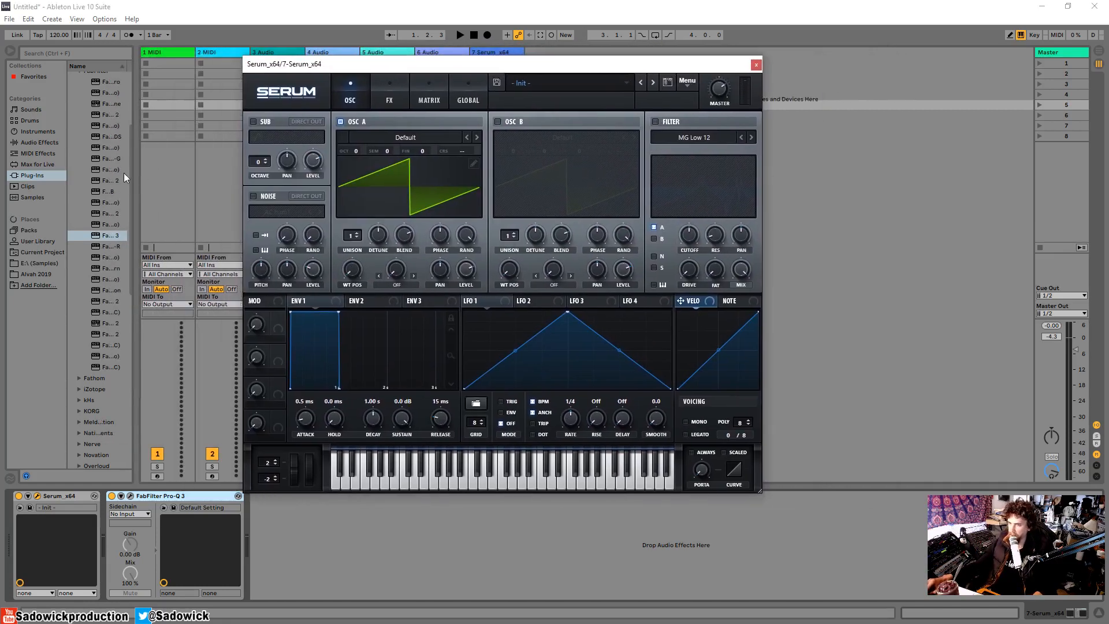
{"action": "left_click_drag", "start_coordinate": [136, 173], "coordinate": [175, 173]}
{"action": "mouse_move", "coordinate": [455, 66]}
{"action": "left_mouse_down"}
{"action": "mouse_move", "coordinate": [403, 55]}
{"action": "mouse_move", "coordinate": [517, 54]}
{"action": "mouse_move", "coordinate": [460, 52]}
{"action": "left_mouse_up"}
{"action": "left_click_drag", "start_coordinate": [175, 153], "coordinate": [233, 151]}
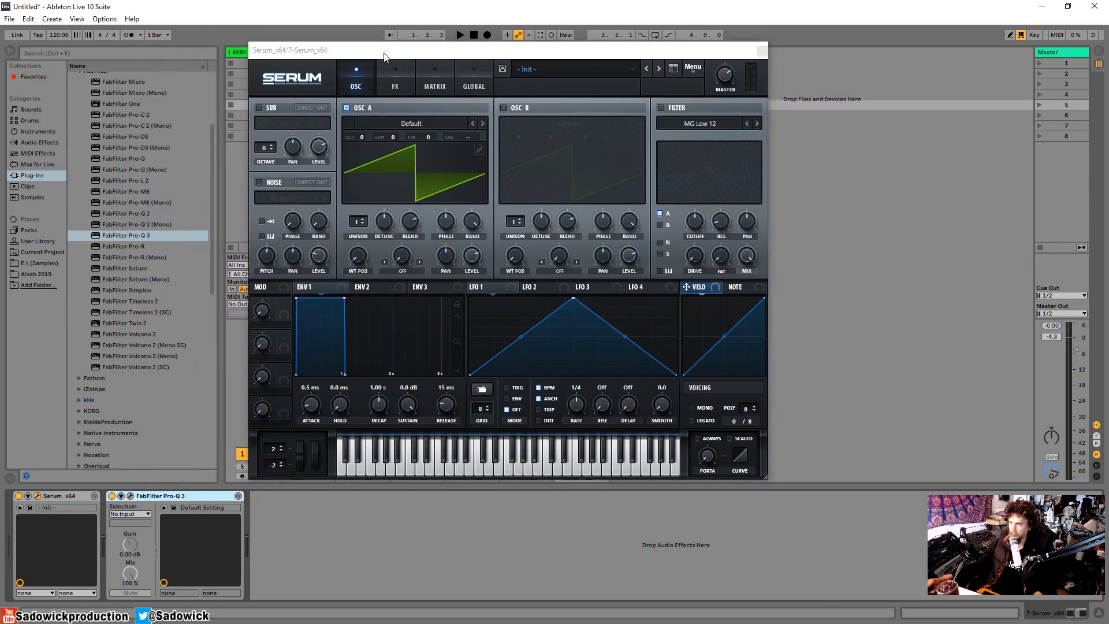
{"action": "mouse_move", "coordinate": [384, 56]}
{"action": "left_mouse_down"}
{"action": "mouse_move", "coordinate": [401, 66]}
{"action": "mouse_move", "coordinate": [388, 60]}
{"action": "left_mouse_up"}
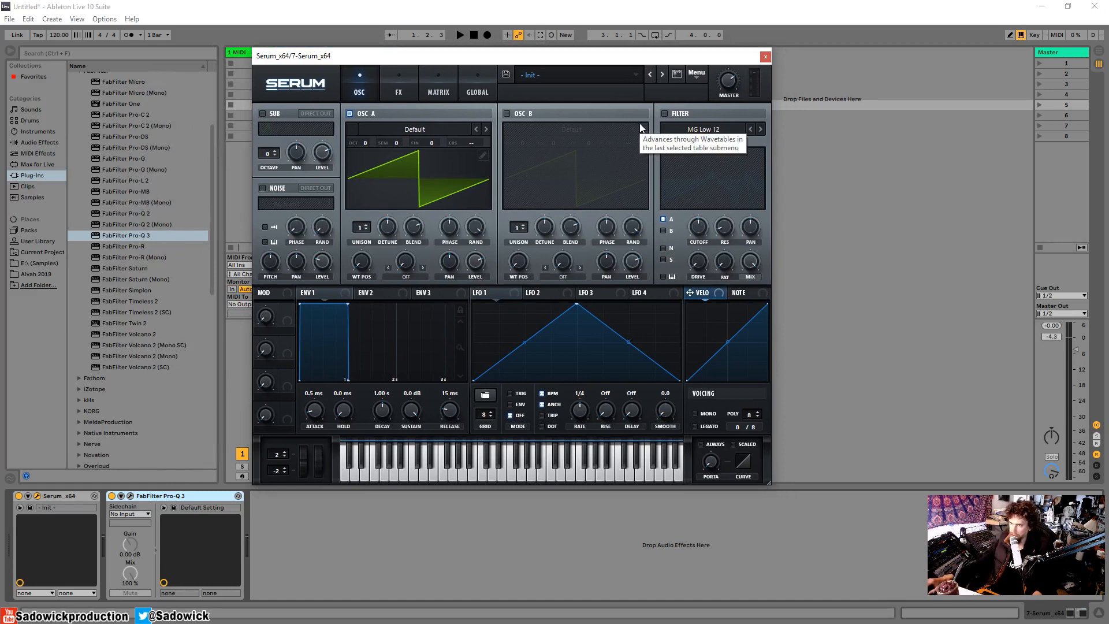
{"action": "left_click_drag", "start_coordinate": [667, 59], "coordinate": [676, 63]}
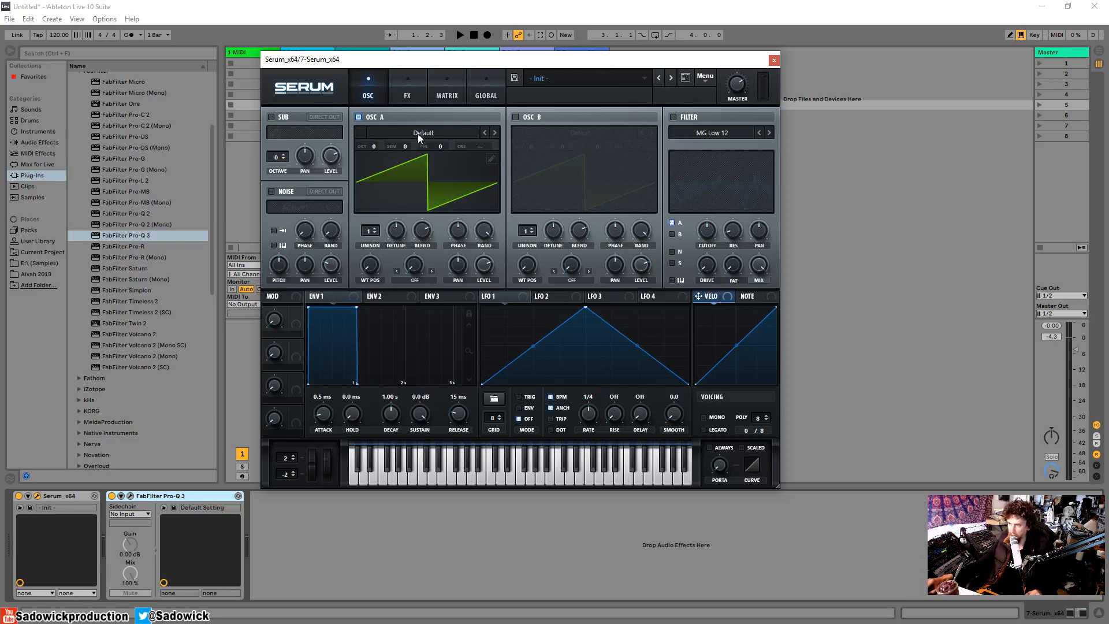
Step: Load the E_Yeah vowel wavetable into oscillator A and try sweeping its wavetable position
{"action": "left_click", "coordinate": [442, 132]}
{"action": "mouse_move", "coordinate": [418, 196]}
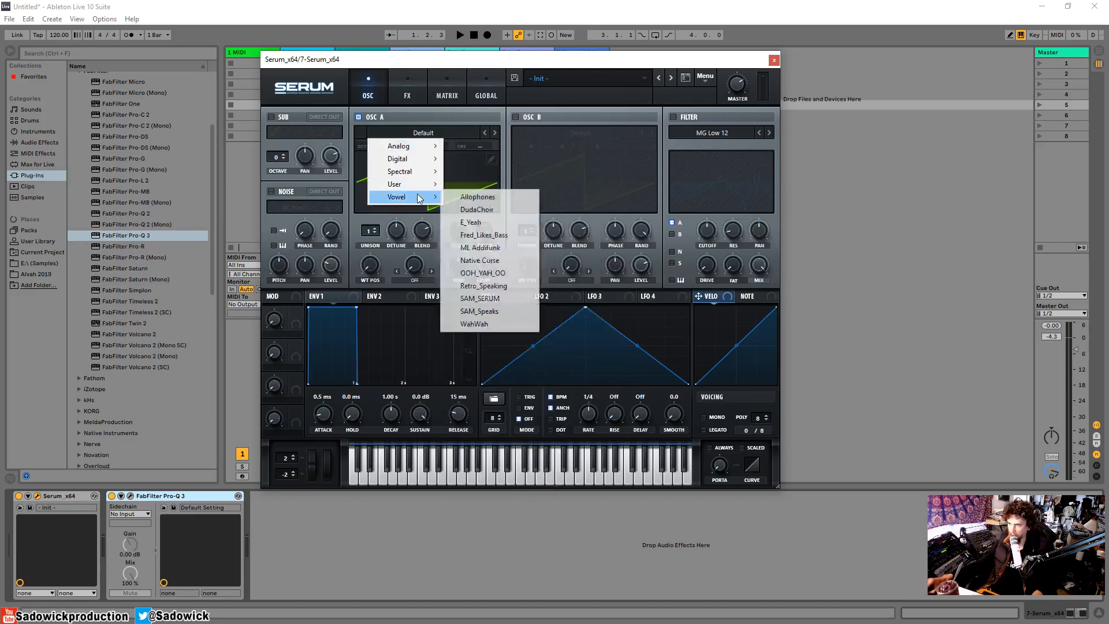
{"action": "left_click", "coordinate": [499, 222]}
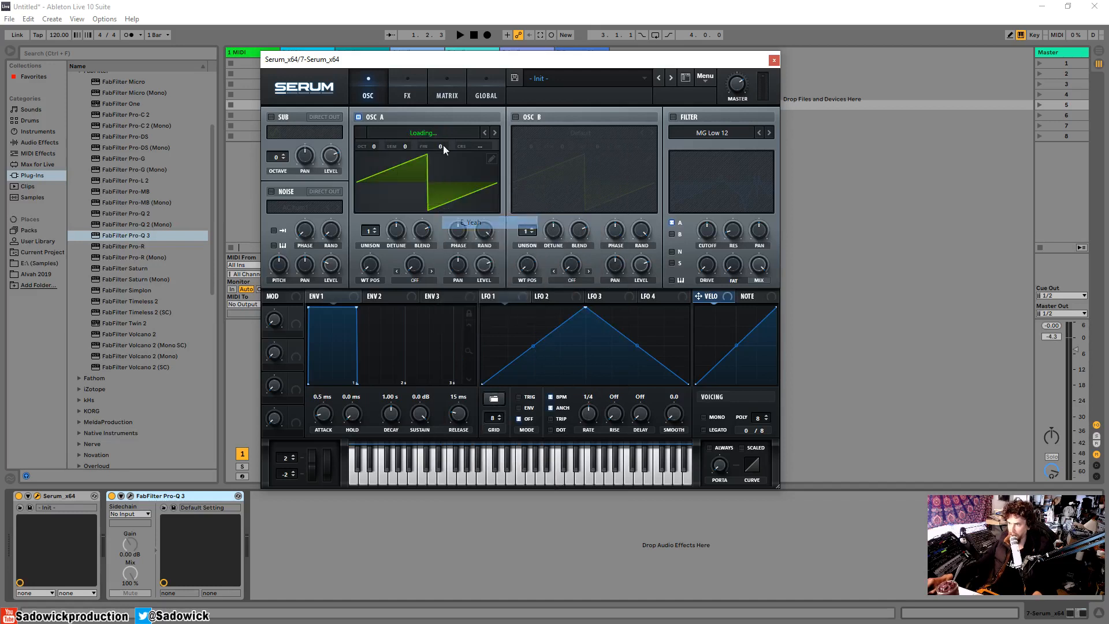
{"action": "left_click_drag", "start_coordinate": [370, 267], "coordinate": [372, 292]}
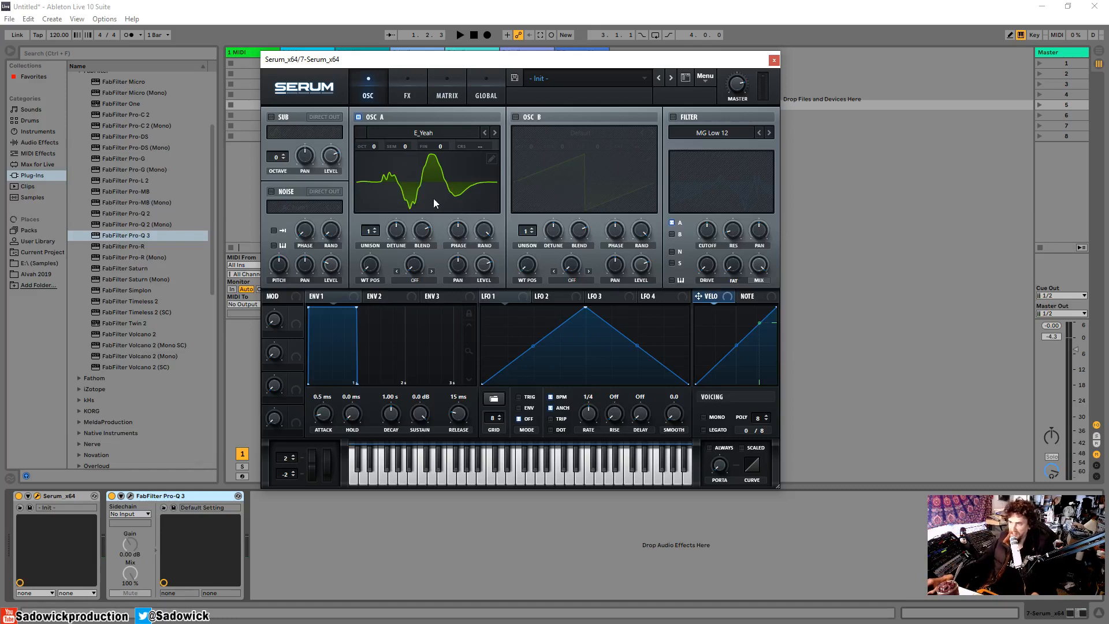
{"action": "mouse_move", "coordinate": [375, 276]}
{"action": "left_mouse_down"}
{"action": "mouse_move", "coordinate": [377, 241]}
{"action": "mouse_move", "coordinate": [376, 276]}
{"action": "left_mouse_up"}
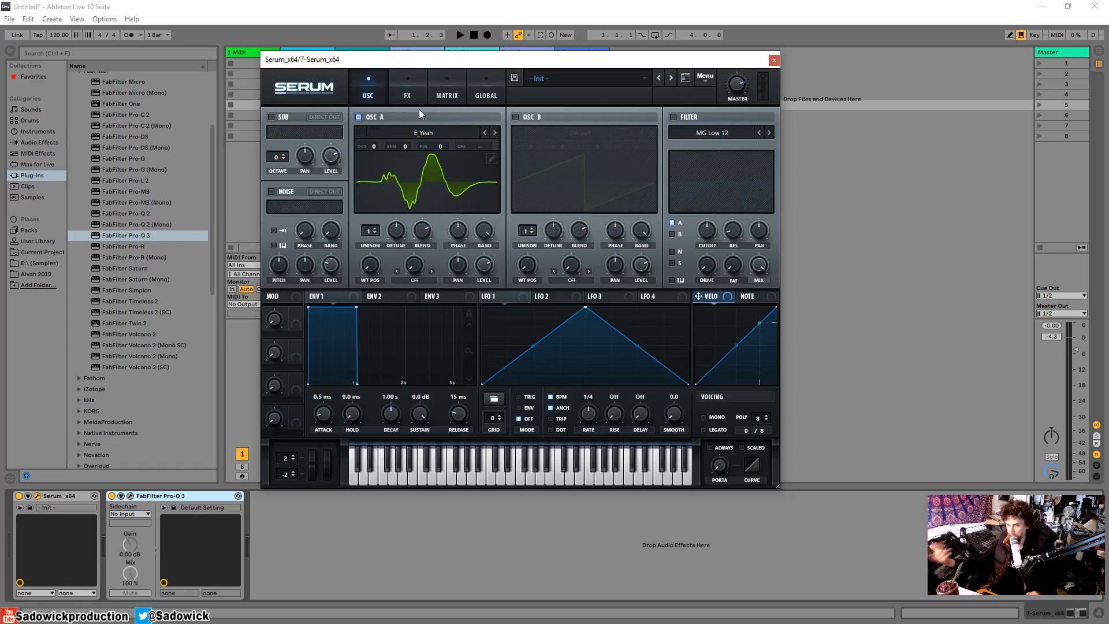
Step: Reset the Serum patch to the init preset
{"action": "left_click", "coordinate": [434, 132]}
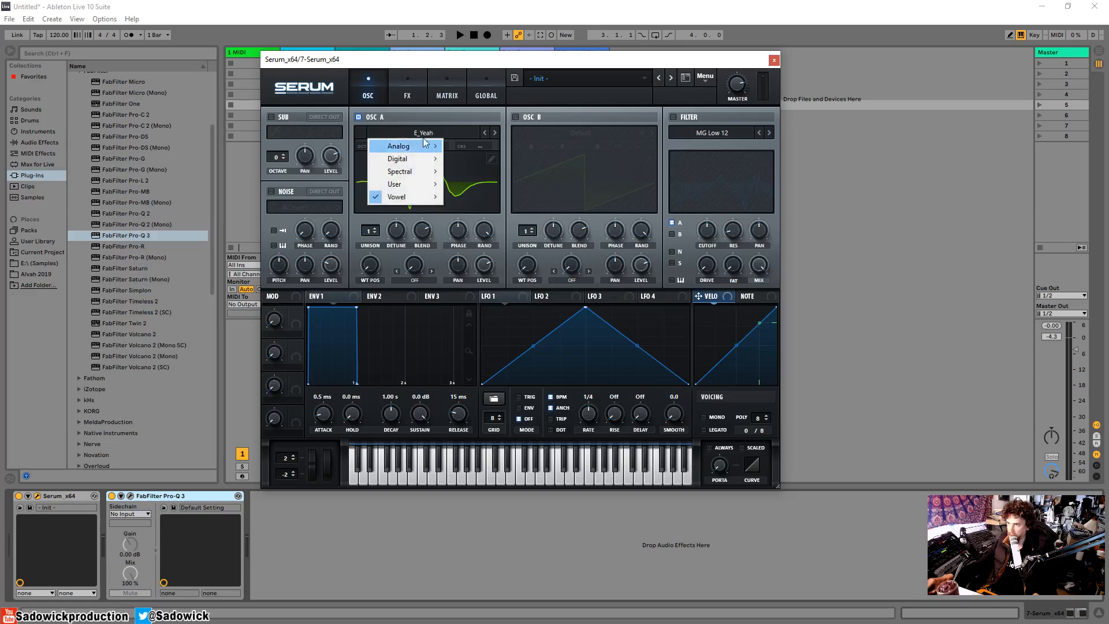
{"action": "left_click", "coordinate": [704, 77]}
{"action": "left_click", "coordinate": [743, 139]}
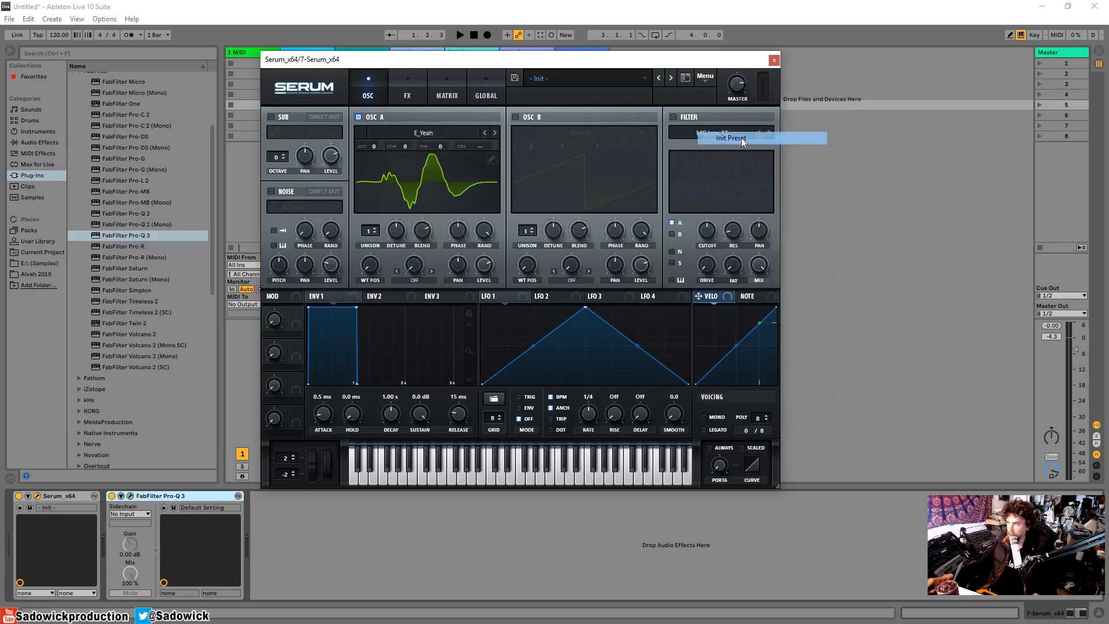
Step: Enable Serum's filter with the Formant-III type and raise its drive and resonance
{"action": "left_click", "coordinate": [747, 131]}
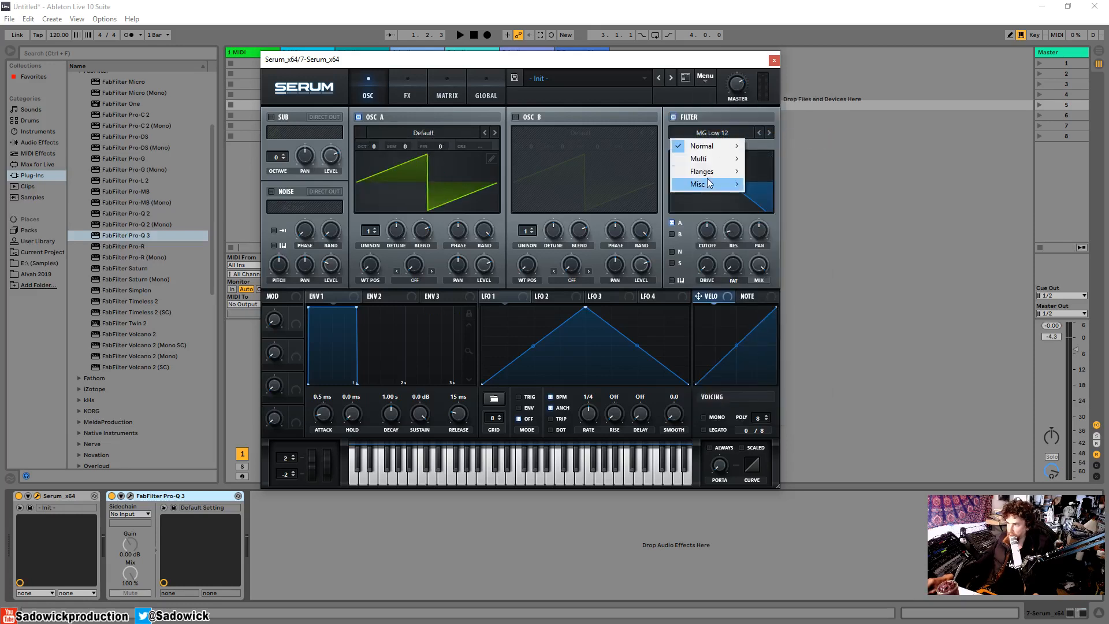
{"action": "mouse_move", "coordinate": [704, 183]}
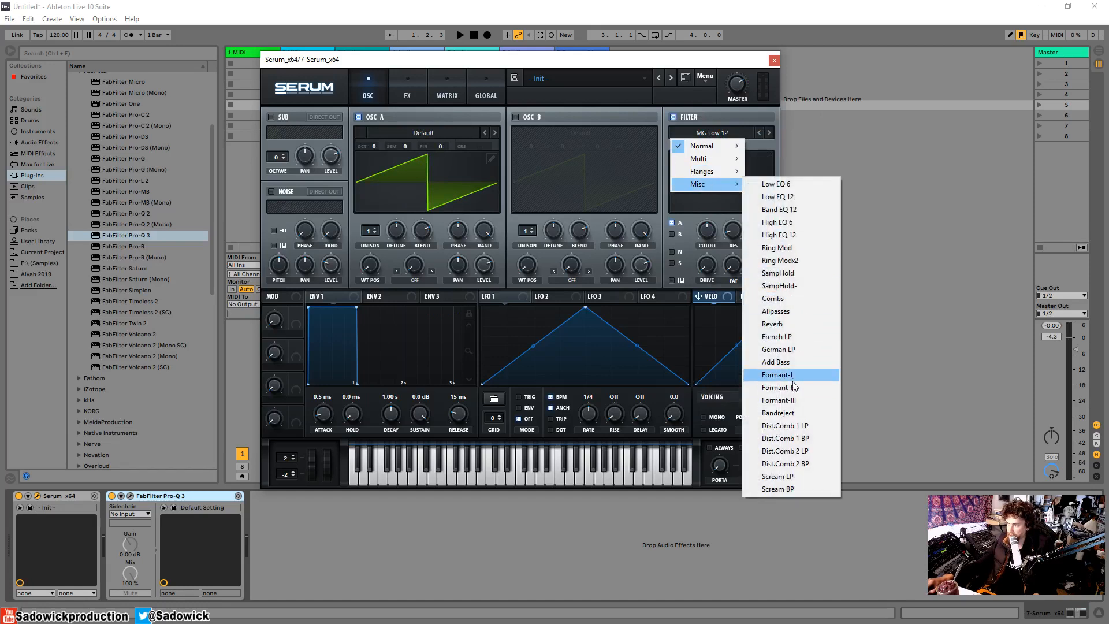
{"action": "left_click", "coordinate": [788, 400]}
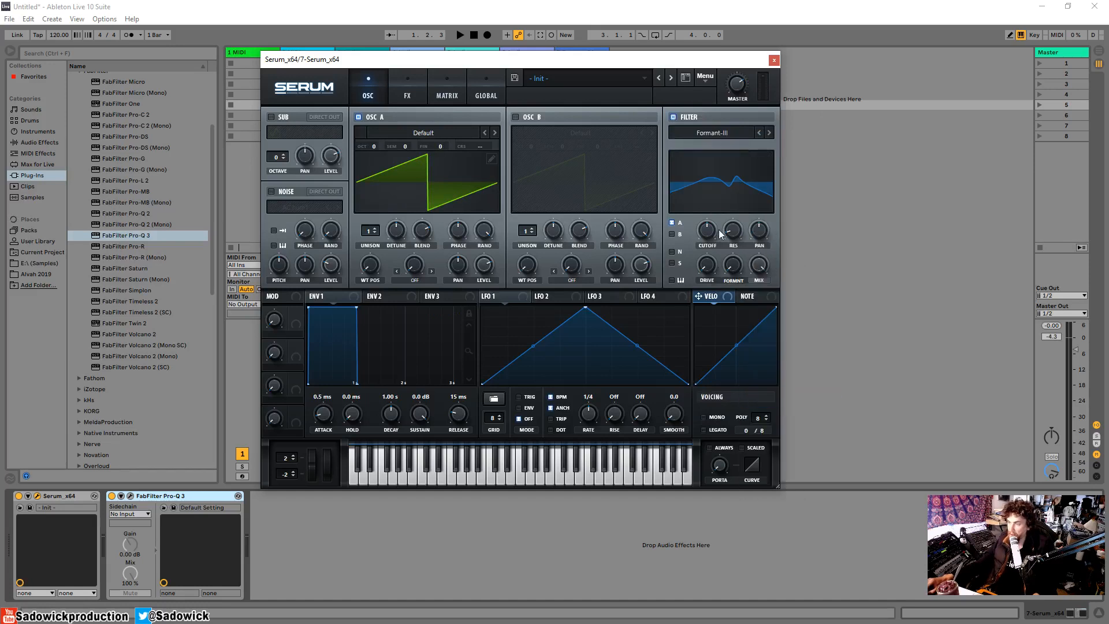
{"action": "left_click_drag", "start_coordinate": [710, 270], "coordinate": [739, 184]}
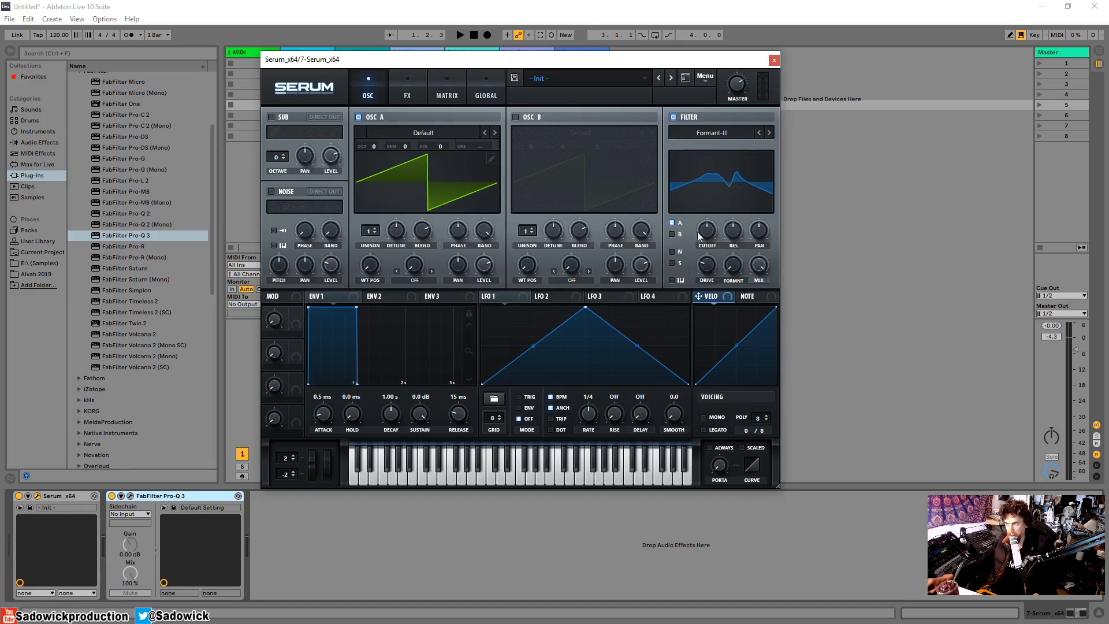
Step: Sweep the Formant-III filter's formant and cutoff amounts to audition the vowel sounds
{"action": "mouse_move", "coordinate": [732, 263]}
{"action": "left_mouse_down"}
{"action": "mouse_move", "coordinate": [748, 227]}
{"action": "mouse_move", "coordinate": [732, 278]}
{"action": "mouse_move", "coordinate": [746, 220]}
{"action": "mouse_move", "coordinate": [730, 279]}
{"action": "left_mouse_up"}
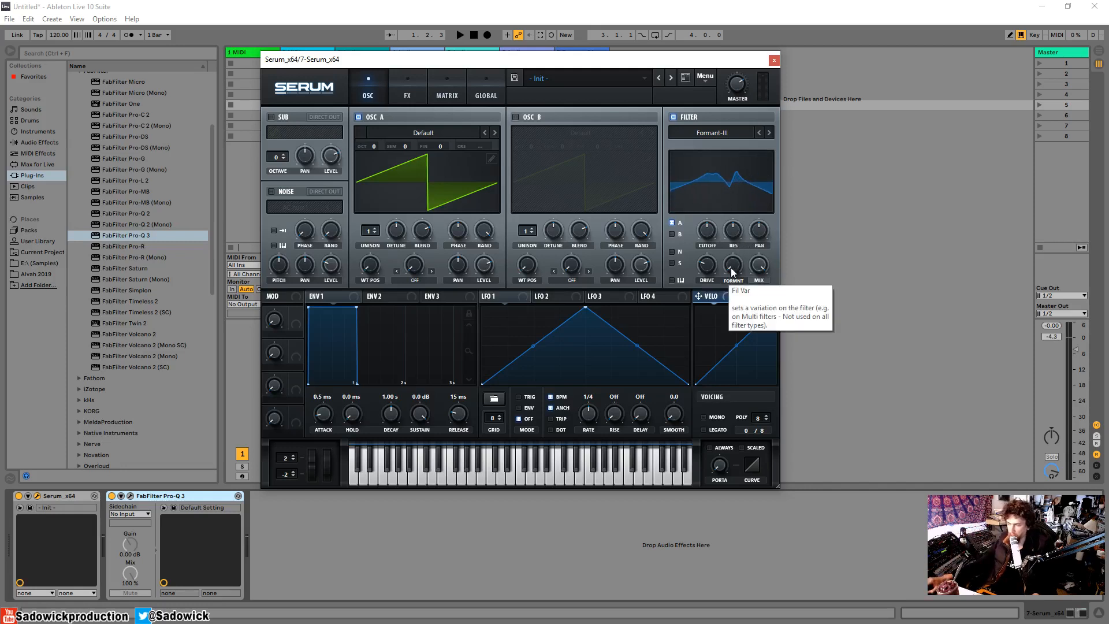
{"action": "mouse_move", "coordinate": [729, 279]}
{"action": "left_mouse_down"}
{"action": "mouse_move", "coordinate": [745, 237]}
{"action": "mouse_move", "coordinate": [733, 286]}
{"action": "left_mouse_up"}
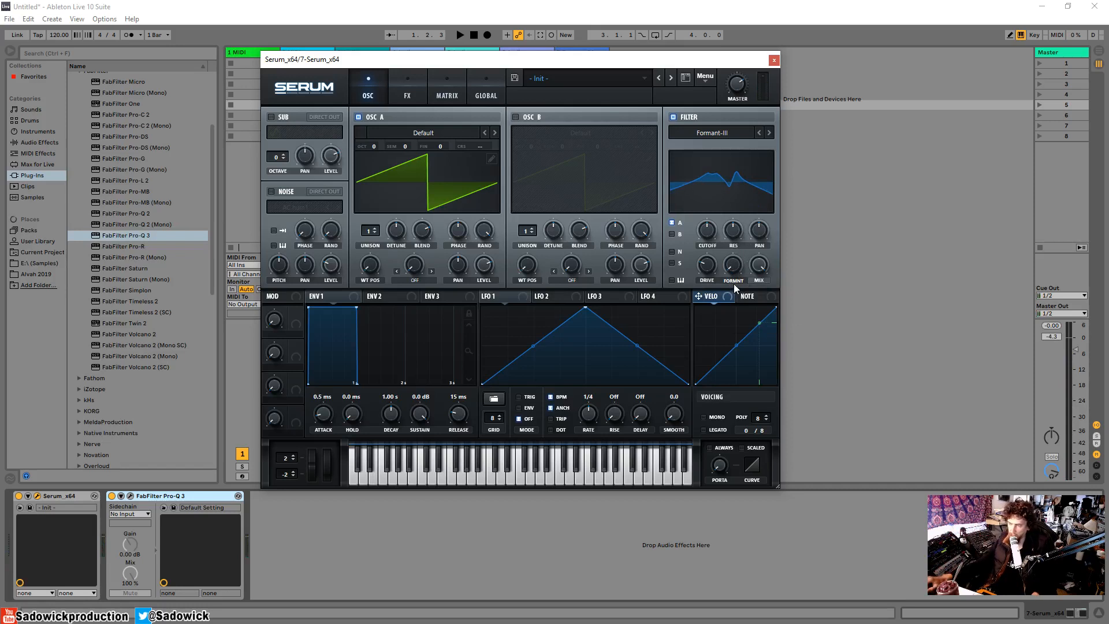
{"action": "left_click_drag", "start_coordinate": [731, 267], "coordinate": [730, 297]}
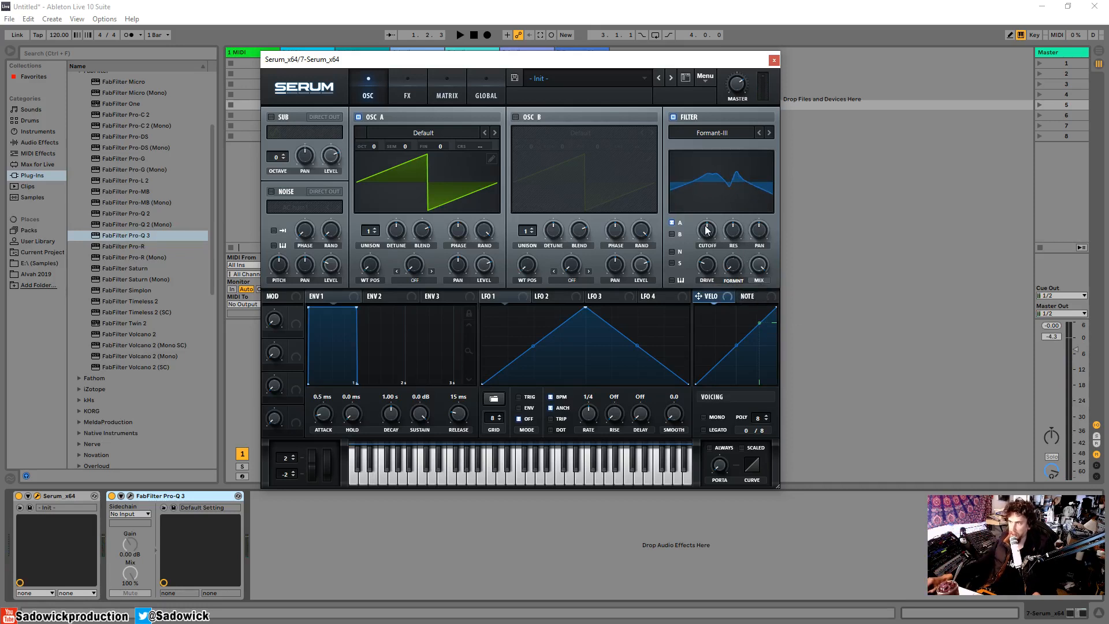
{"action": "left_click_drag", "start_coordinate": [706, 231], "coordinate": [694, 269]}
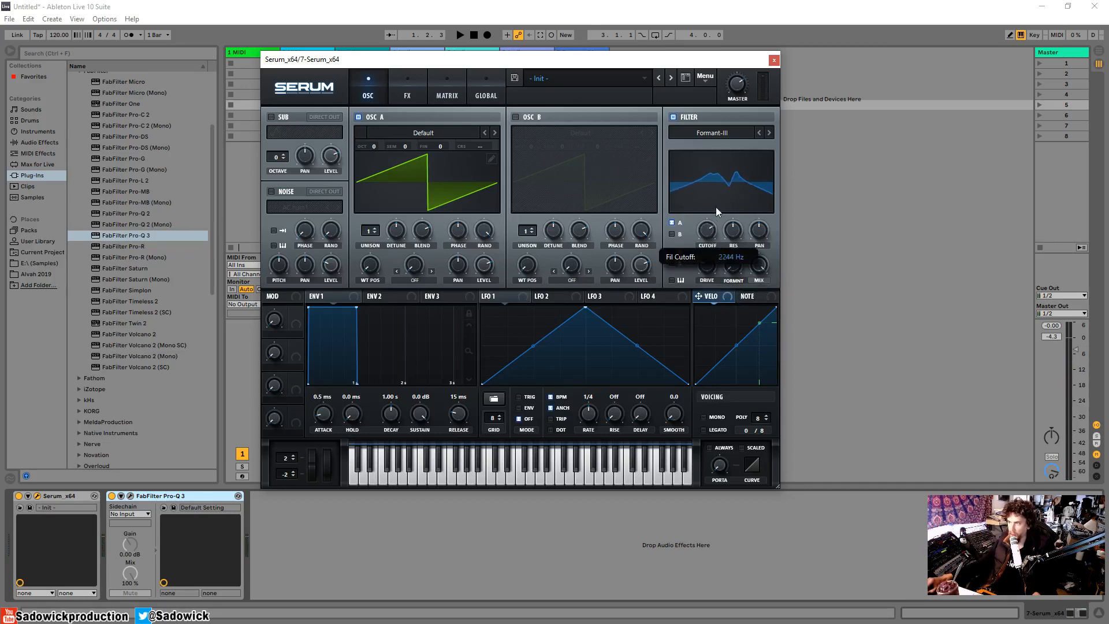
Step: Switch the filter to Formant-II, sweep its cutoff to audition it, and set the drive to about 47%
{"action": "left_click", "coordinate": [758, 132]}
{"action": "left_click_drag", "start_coordinate": [706, 231], "coordinate": [699, 301]}
{"action": "mouse_move", "coordinate": [716, 191]}
{"action": "left_mouse_down"}
{"action": "mouse_move", "coordinate": [729, 186]}
{"action": "mouse_move", "coordinate": [696, 265]}
{"action": "mouse_move", "coordinate": [713, 200]}
{"action": "left_mouse_up"}
{"action": "left_click_drag", "start_coordinate": [712, 263], "coordinate": [714, 243]}
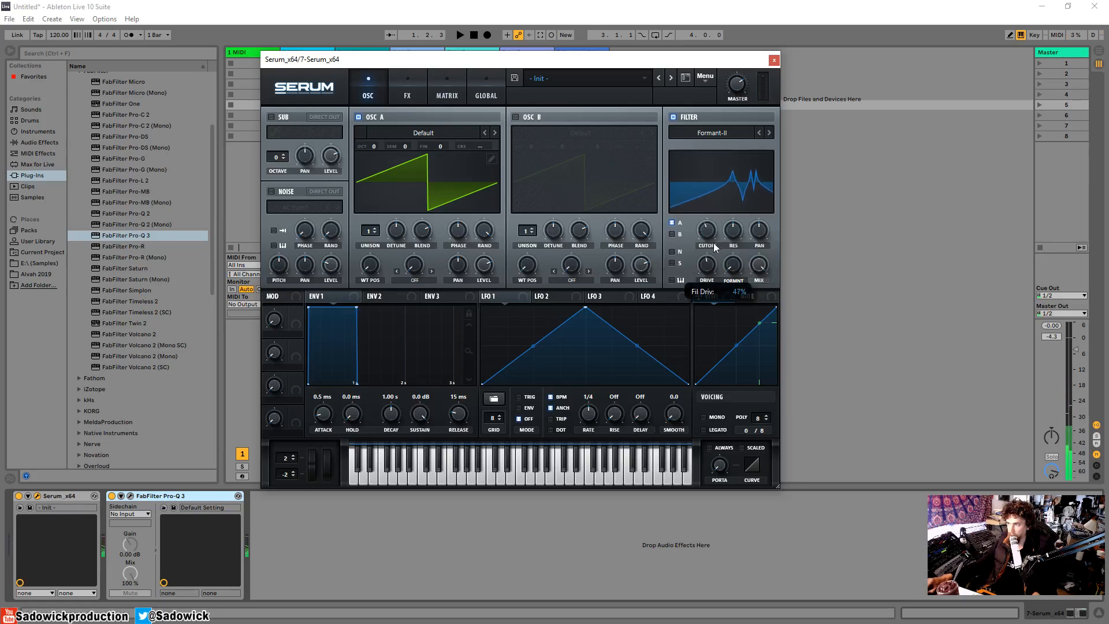
{"action": "mouse_move", "coordinate": [709, 232]}
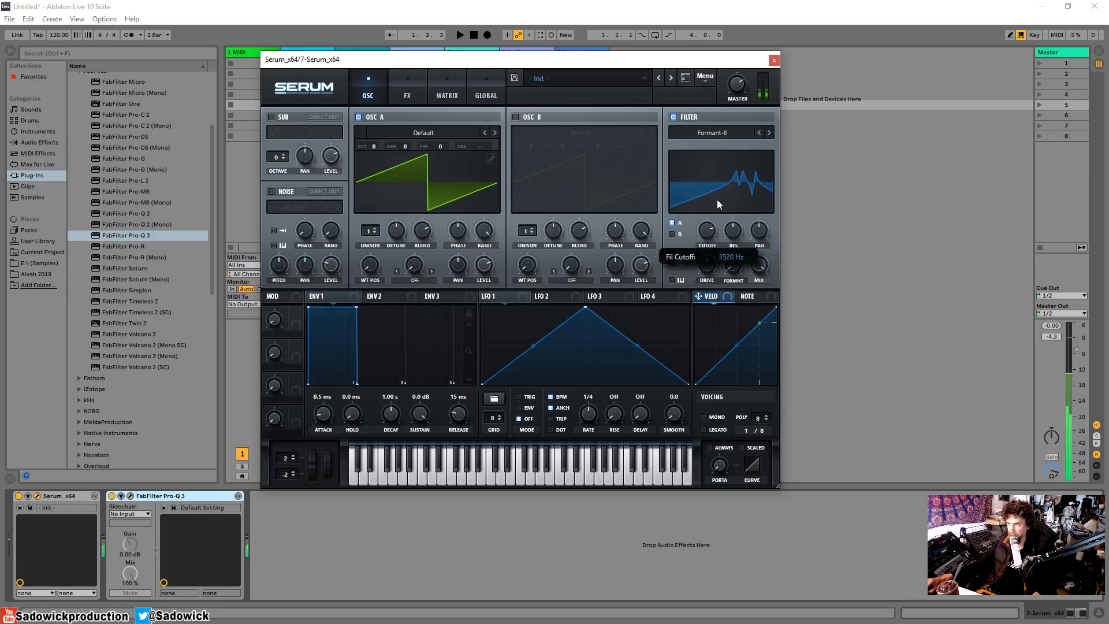
{"action": "left_click_drag", "start_coordinate": [717, 200], "coordinate": [712, 223]}
Step: Switch the filter type to Formant-I, turn the filter off, and shift the Serum window aside
{"action": "left_click", "coordinate": [759, 133]}
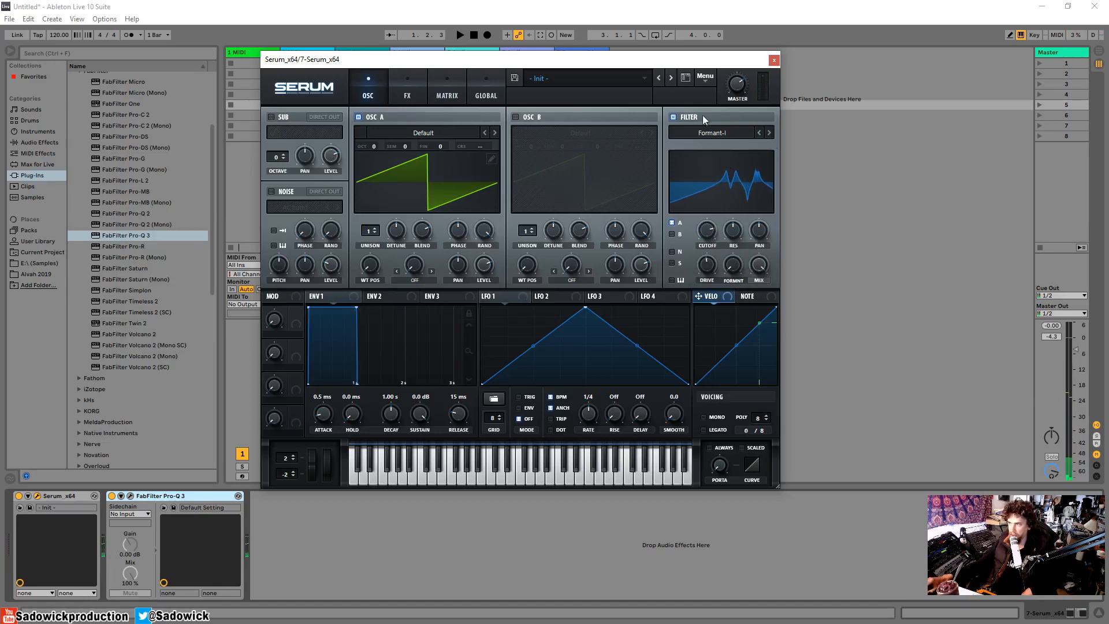
{"action": "left_click", "coordinate": [672, 117]}
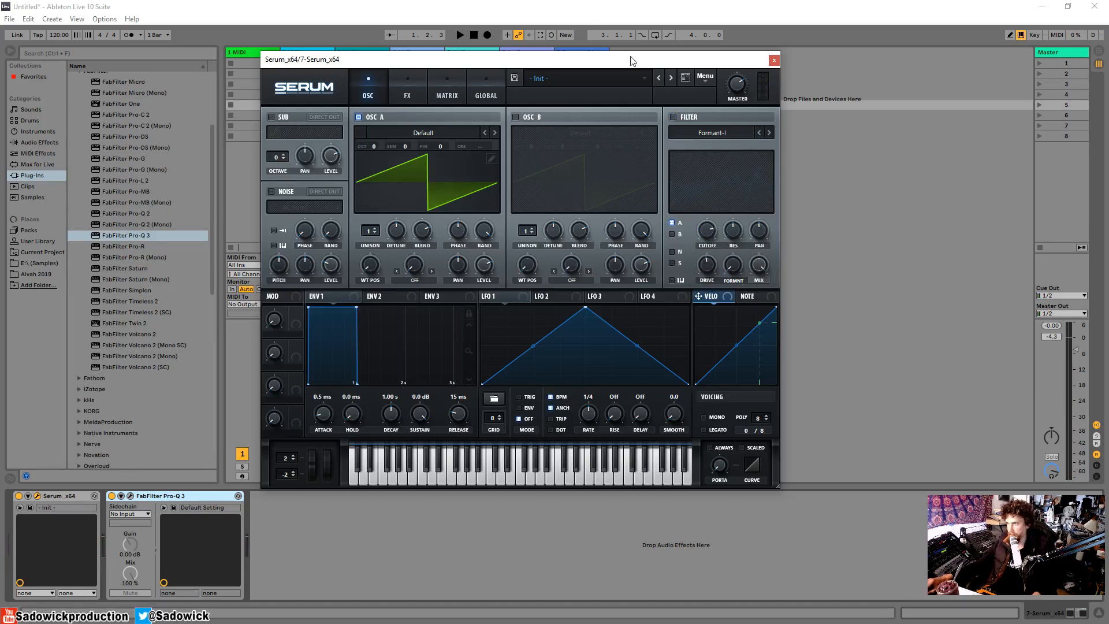
{"action": "left_click_drag", "start_coordinate": [633, 60], "coordinate": [654, 54]}
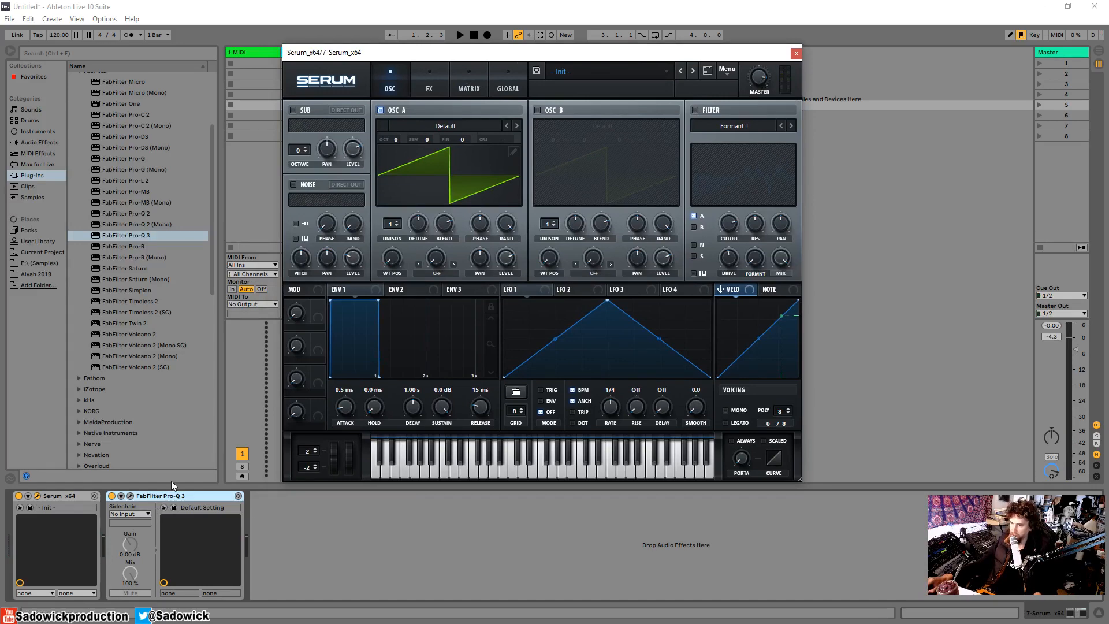
Step: Open the FabFilter Pro-Q 3 window next to Serum and turn Serum's filter on with Formant-I
{"action": "left_click", "coordinate": [131, 496]}
{"action": "left_click_drag", "start_coordinate": [439, 175], "coordinate": [366, 192]}
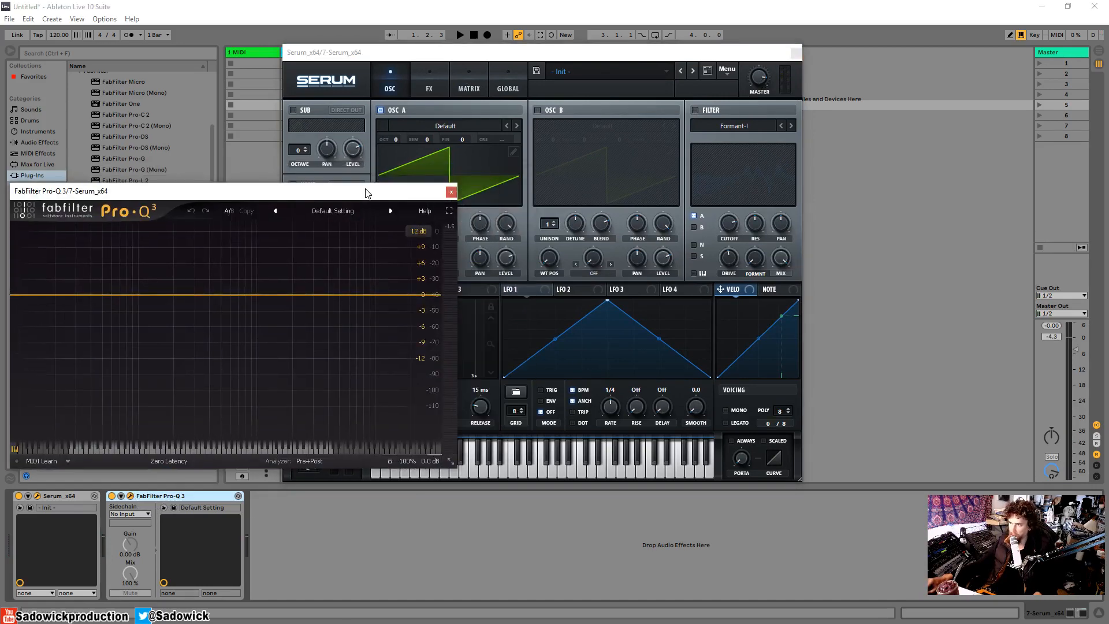
{"action": "left_click", "coordinate": [694, 110]}
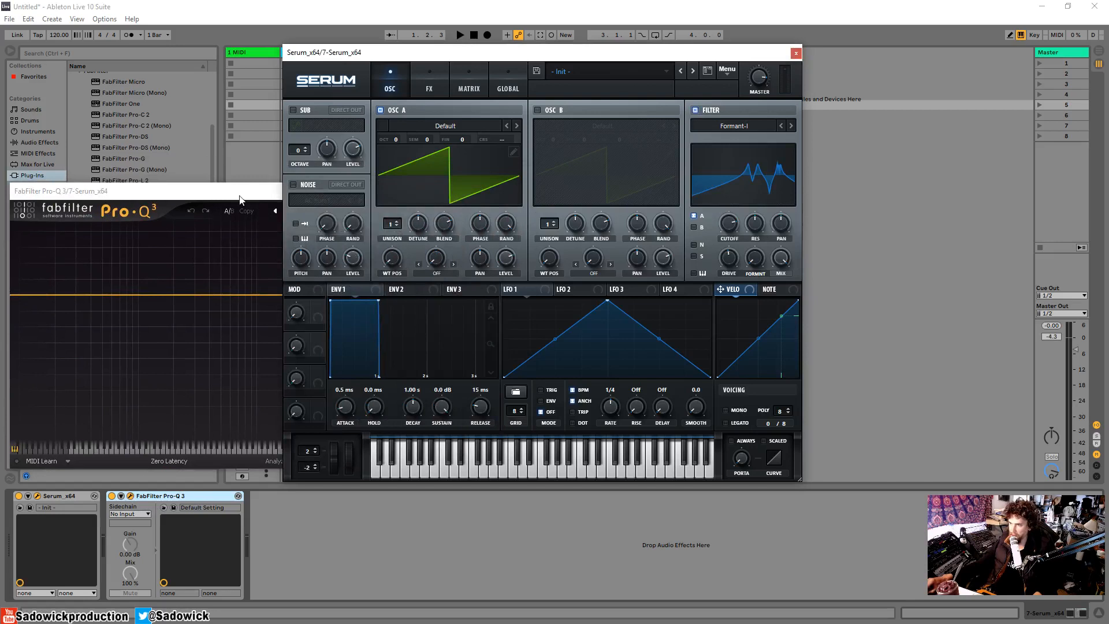
{"action": "left_click_drag", "start_coordinate": [239, 200], "coordinate": [313, 212]}
Step: Add two narrow bell boosts of about +9 dB in Pro-Q 3, near 354 Hz and 2816 Hz, with Q about 3.4 and 3.1
{"action": "left_click_drag", "start_coordinate": [279, 307], "coordinate": [276, 260]}
{"action": "scroll", "coordinate": [278, 272], "scroll_direction": "down", "scroll_amount": 5}
{"action": "scroll", "coordinate": [278, 272], "scroll_direction": "up", "scroll_amount": 9}
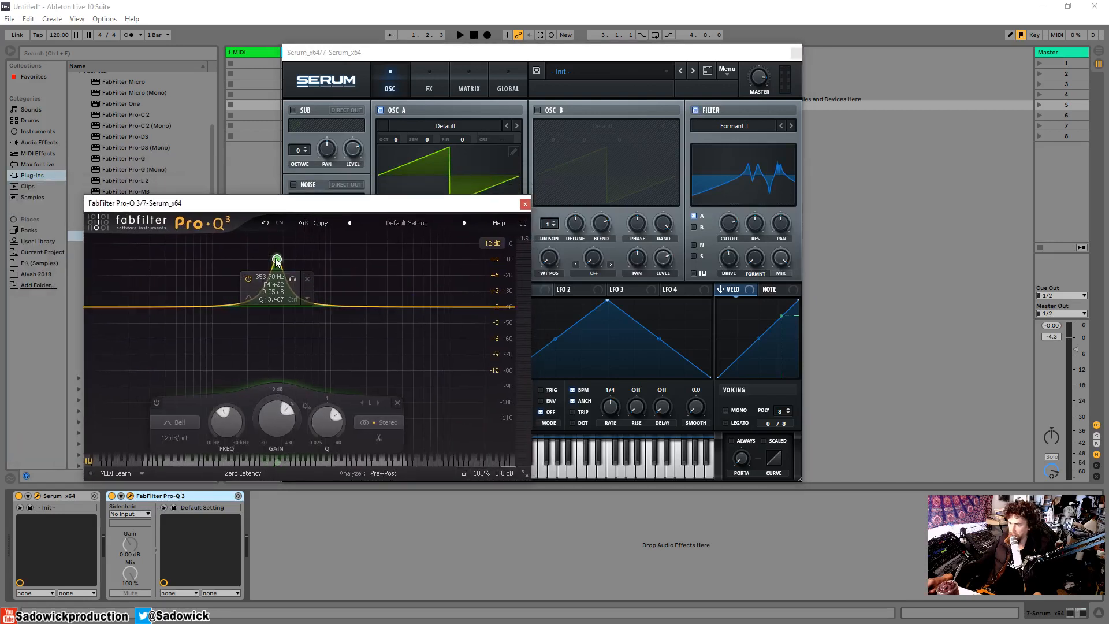
{"action": "left_click_drag", "start_coordinate": [375, 302], "coordinate": [383, 261]}
{"action": "scroll", "coordinate": [384, 263], "scroll_direction": "up", "scroll_amount": 4}
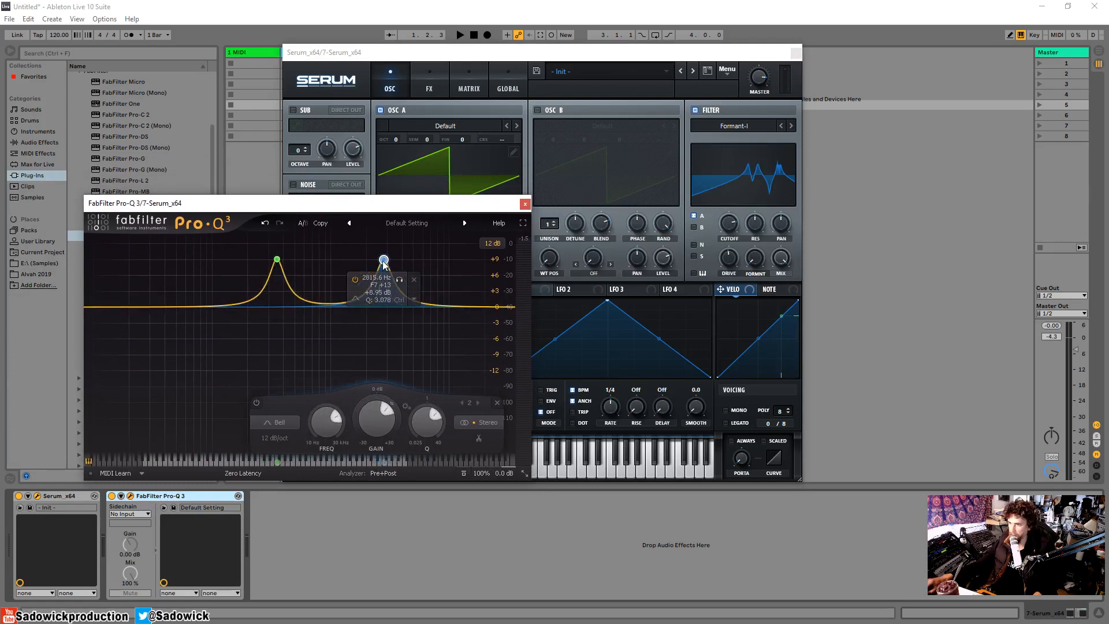
Step: Add a deep notch between the boosts, then raise the lower one to about +22.7 dB at 374 Hz and the upper to +23.1 dB at 2632 Hz
{"action": "left_click_drag", "start_coordinate": [323, 309], "coordinate": [324, 379]}
{"action": "scroll", "coordinate": [327, 363], "scroll_direction": "up", "scroll_amount": 15}
{"action": "left_click_drag", "start_coordinate": [318, 339], "coordinate": [326, 361]}
{"action": "scroll", "coordinate": [318, 358], "scroll_direction": "down", "scroll_amount": 5}
{"action": "scroll", "coordinate": [325, 361], "scroll_direction": "down", "scroll_amount": 5}
{"action": "left_click_drag", "start_coordinate": [278, 289], "coordinate": [280, 259]}
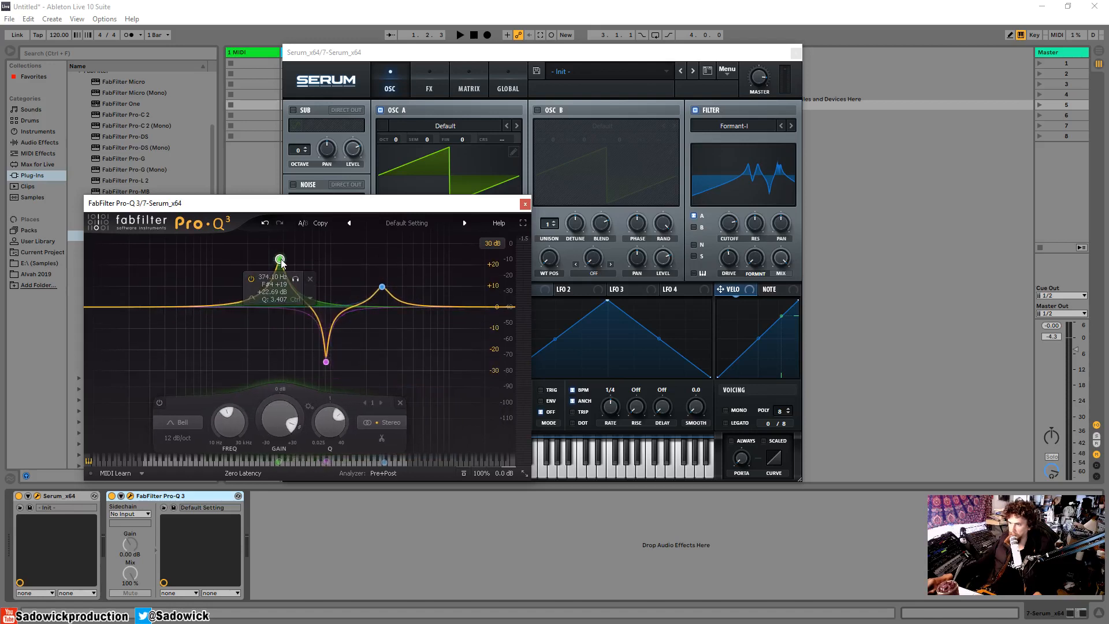
{"action": "left_click_drag", "start_coordinate": [383, 288], "coordinate": [382, 261]}
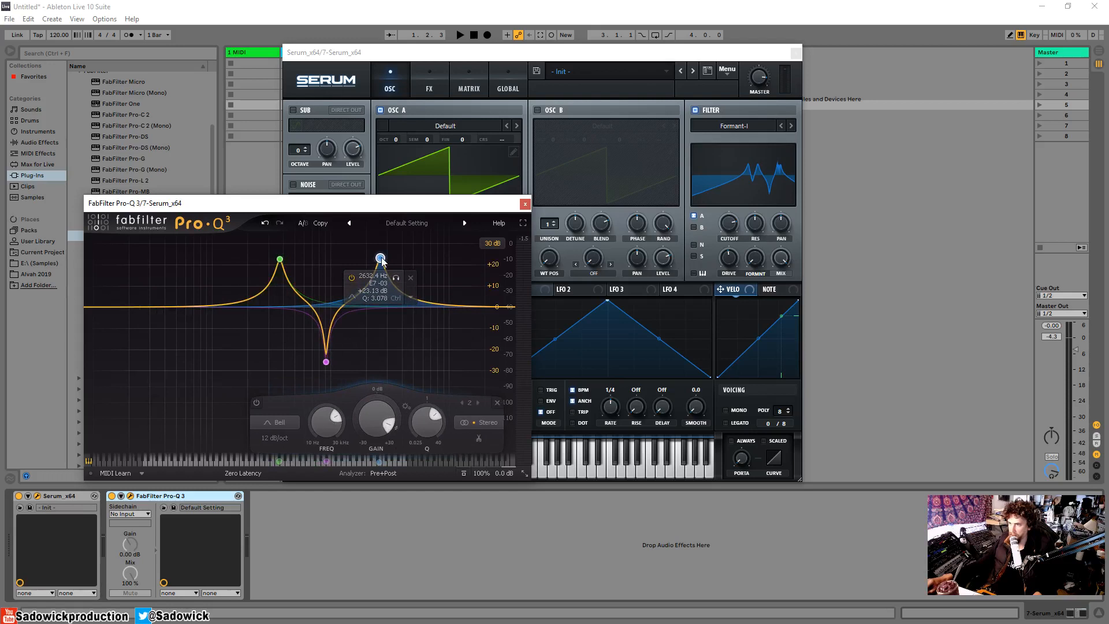
Step: Set Serum's master volume to about 61% and bring the Pro-Q 3 window back to the front
{"action": "left_click", "coordinate": [750, 106]}
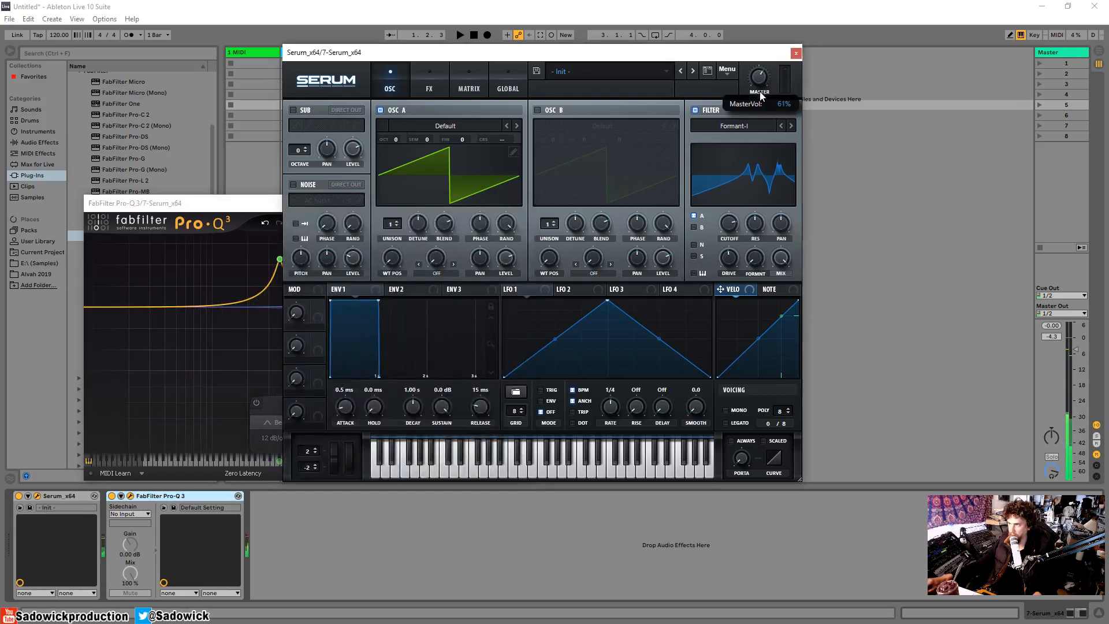
{"action": "left_click", "coordinate": [245, 253]}
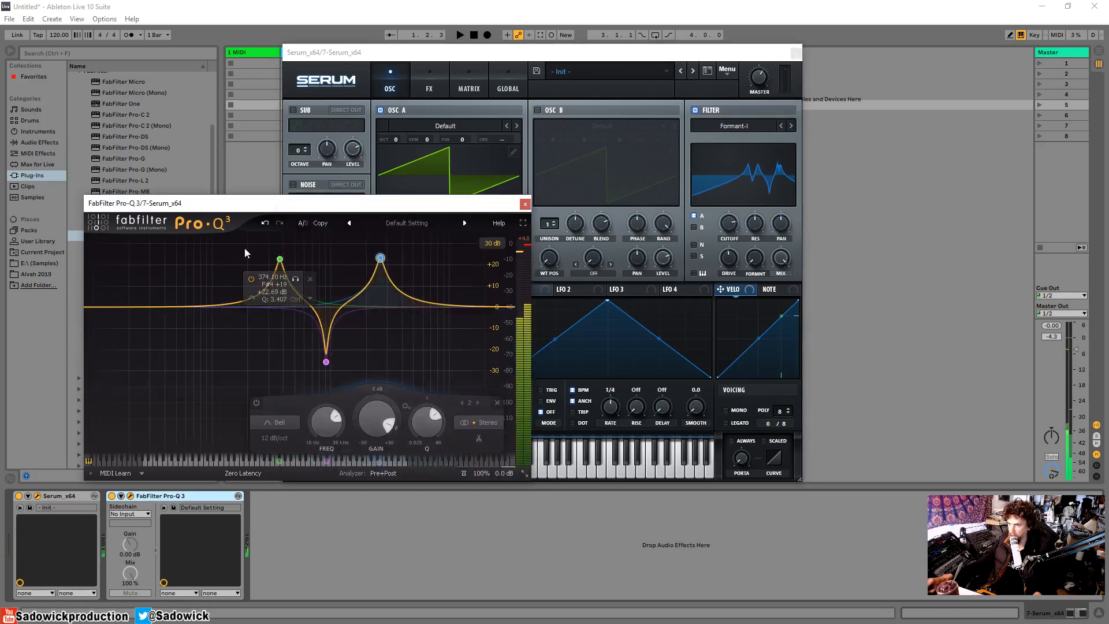
Step: Select all three Pro-Q 3 bands and shift them higher, then fine-tune them individually, ending with the upper boost at about 3665 Hz and +22 dB
{"action": "key", "text": "ctrl+a"}
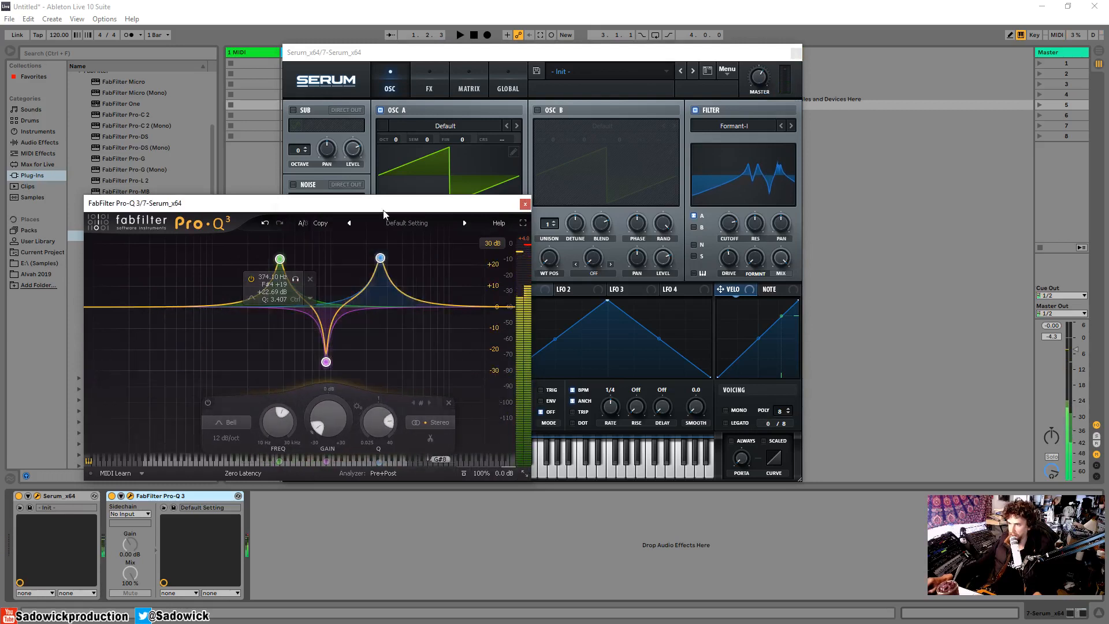
{"action": "mouse_move", "coordinate": [384, 259]}
{"action": "left_mouse_down"}
{"action": "mouse_move", "coordinate": [342, 249]}
{"action": "mouse_move", "coordinate": [413, 254]}
{"action": "mouse_move", "coordinate": [347, 263]}
{"action": "mouse_move", "coordinate": [396, 263]}
{"action": "left_mouse_up"}
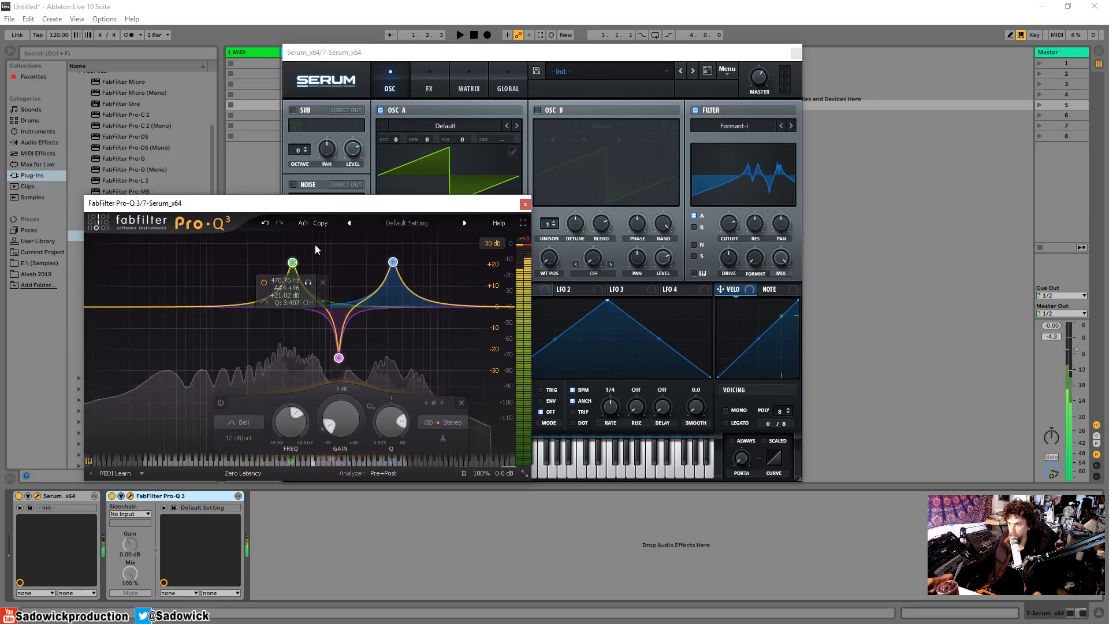
{"action": "left_click_drag", "start_coordinate": [292, 263], "coordinate": [306, 259]}
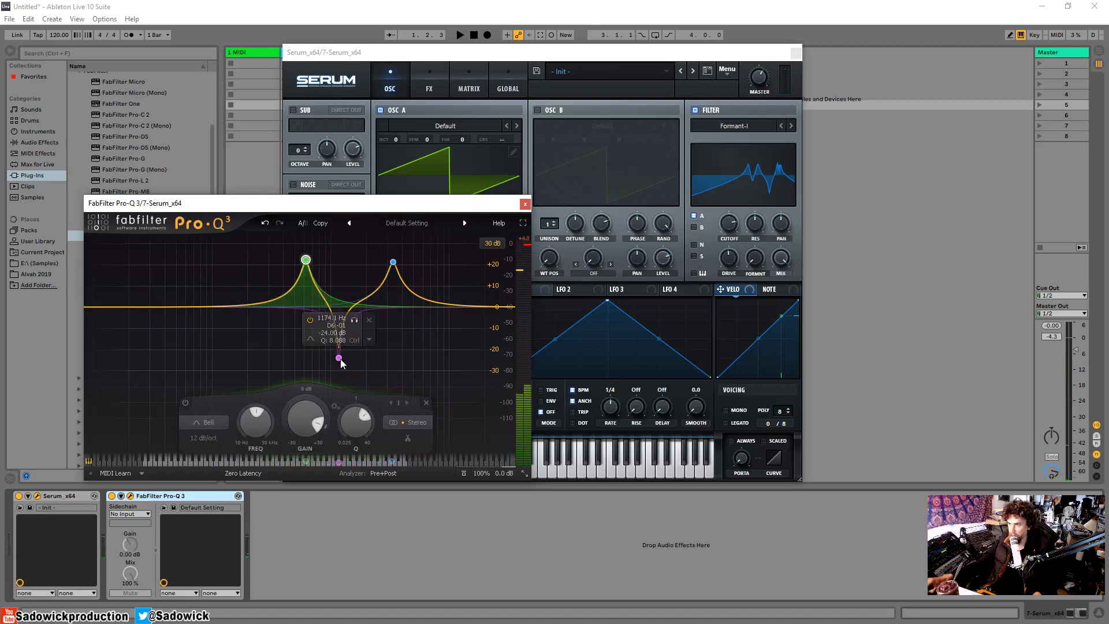
{"action": "left_click_drag", "start_coordinate": [339, 358], "coordinate": [352, 365]}
{"action": "left_click_drag", "start_coordinate": [395, 265], "coordinate": [397, 260]}
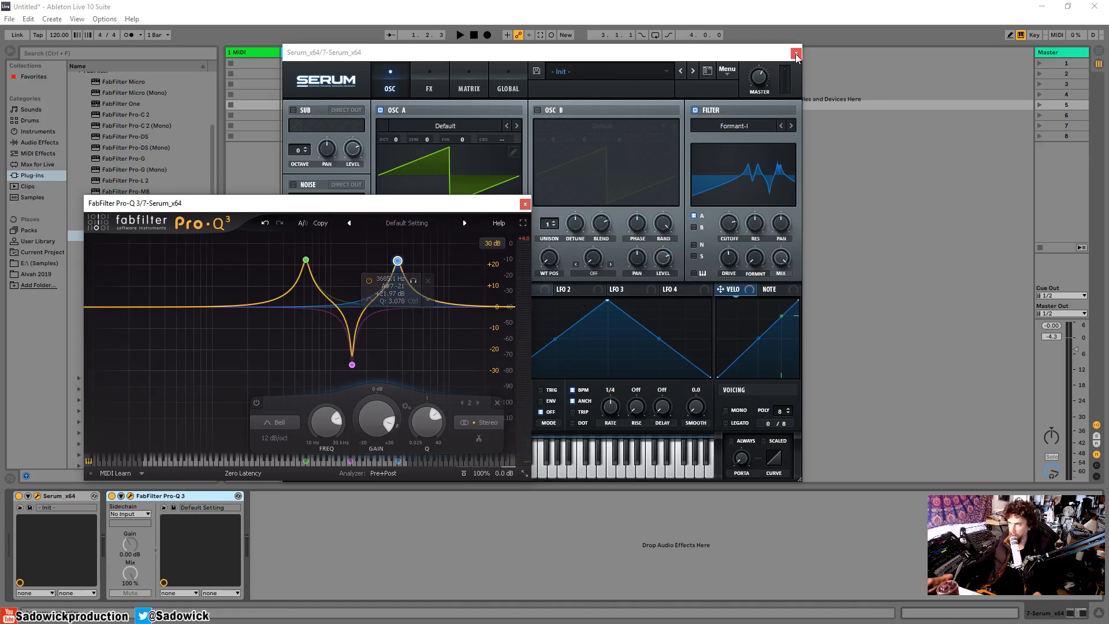
Step: Turn Serum's filter off and move its window aside, then shift the Pro-Q 3 bands to about 512 Hz, 1256 Hz and 3046 Hz
{"action": "left_click", "coordinate": [695, 110]}
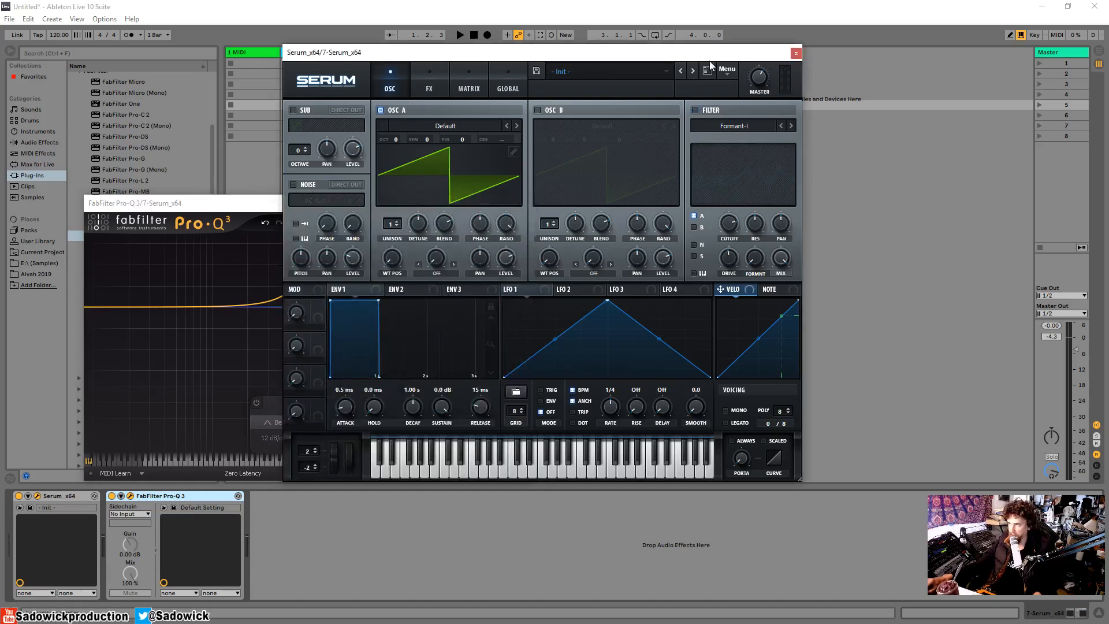
{"action": "left_click_drag", "start_coordinate": [709, 61], "coordinate": [819, 59]}
{"action": "left_click", "coordinate": [354, 302]}
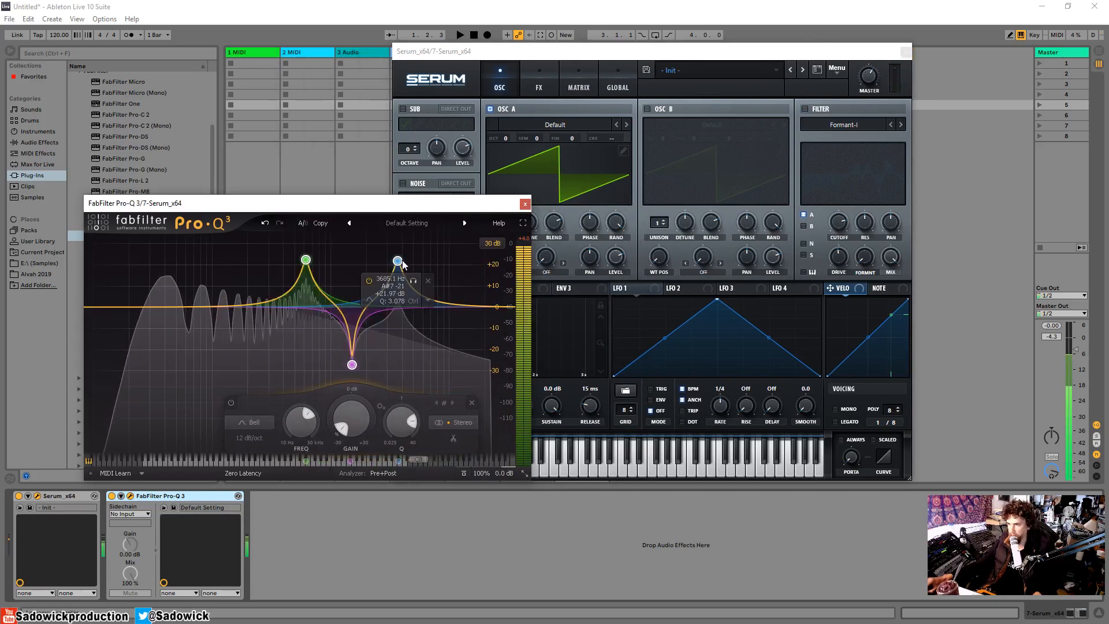
{"action": "mouse_move", "coordinate": [403, 264]}
{"action": "left_mouse_down"}
{"action": "mouse_move", "coordinate": [317, 250]}
{"action": "mouse_move", "coordinate": [403, 255]}
{"action": "left_mouse_up"}
{"action": "left_click_drag", "start_coordinate": [355, 374], "coordinate": [345, 370]}
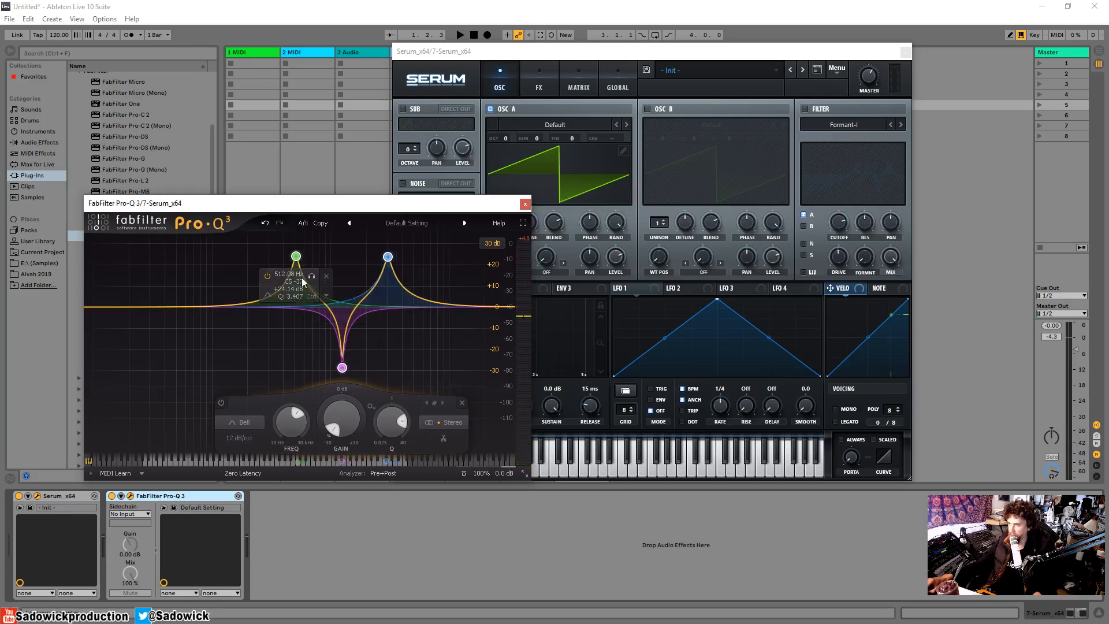
Step: Group the FabFilter Pro-Q 3 device into an Audio Effect Rack
{"action": "left_click", "coordinate": [176, 498]}
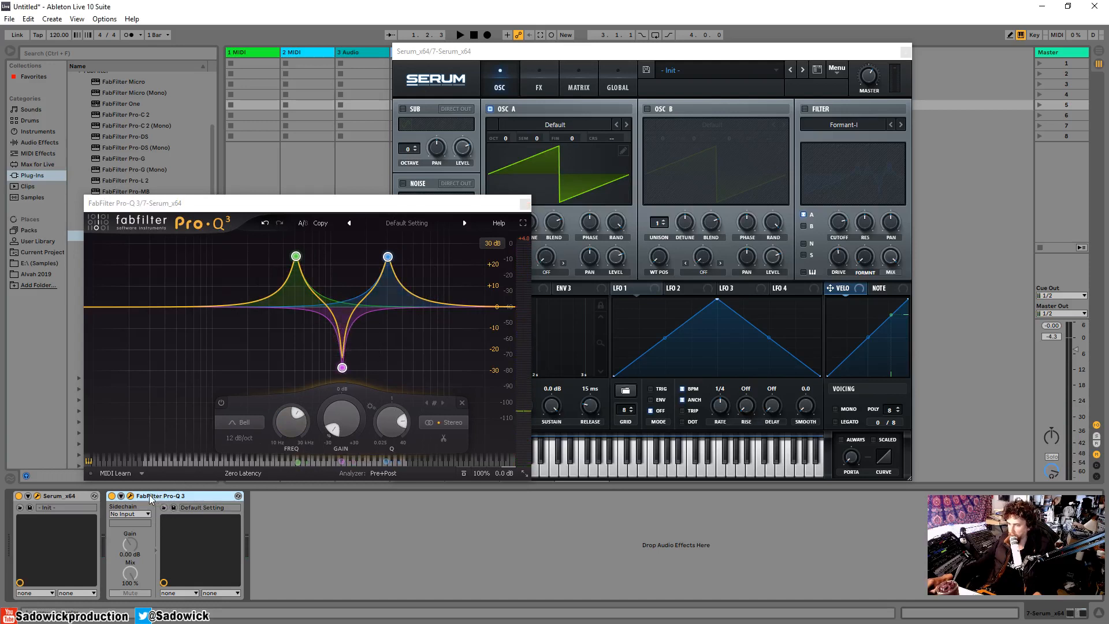
{"action": "right_click", "coordinate": [149, 499]}
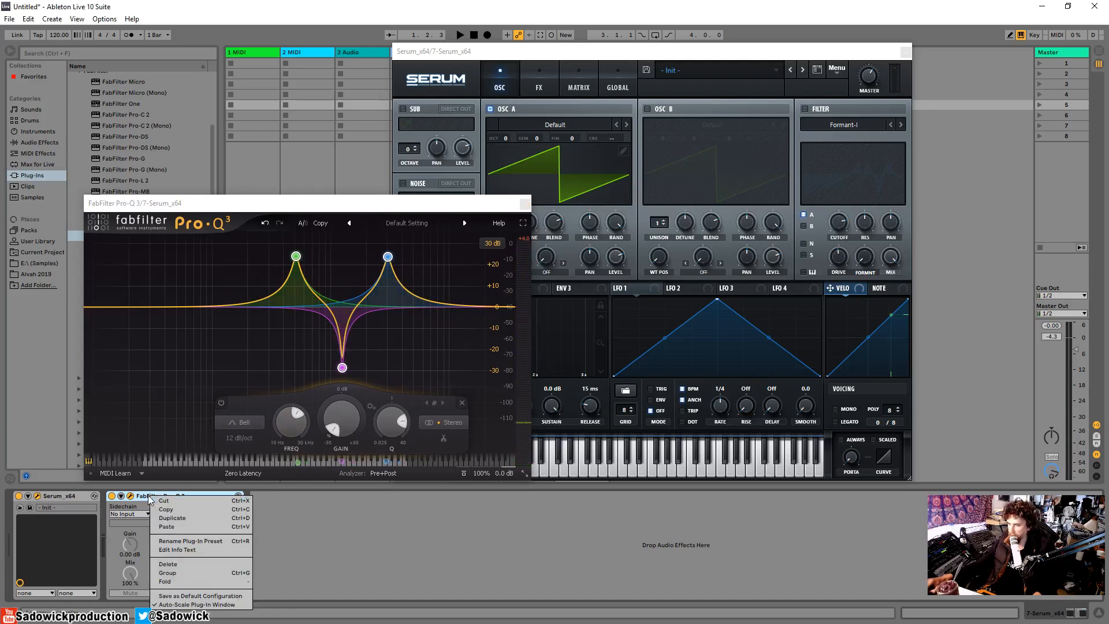
{"action": "left_click", "coordinate": [172, 573]}
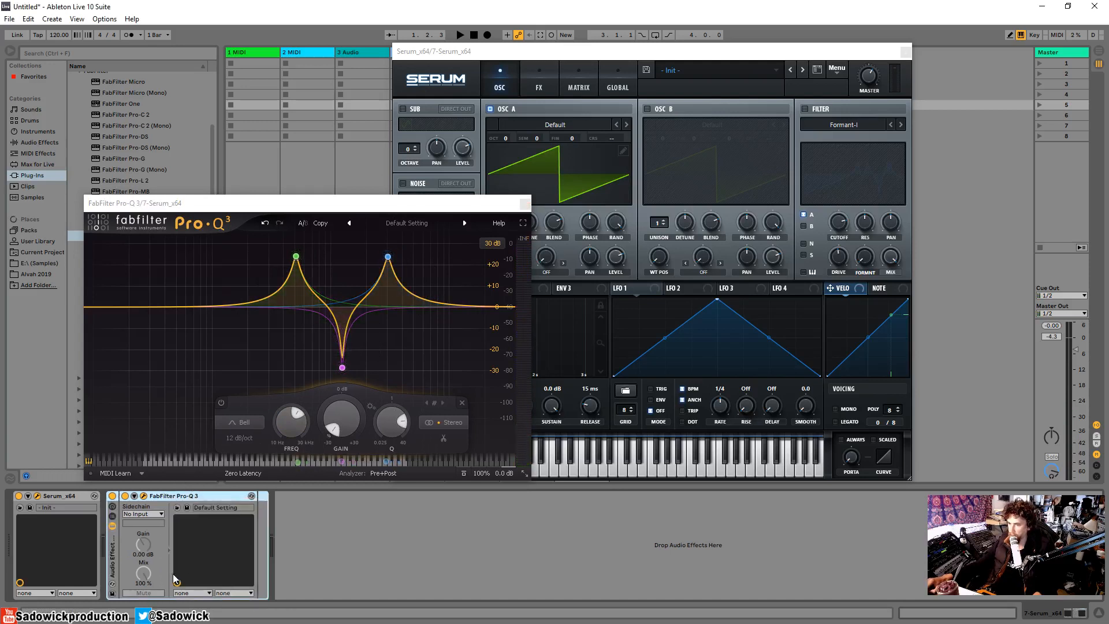
Step: Unfold the Pro-Q 3 device's parameter area and configure it with Band 1 Frequency and Band 2 Frequency
{"action": "left_click", "coordinate": [134, 496]}
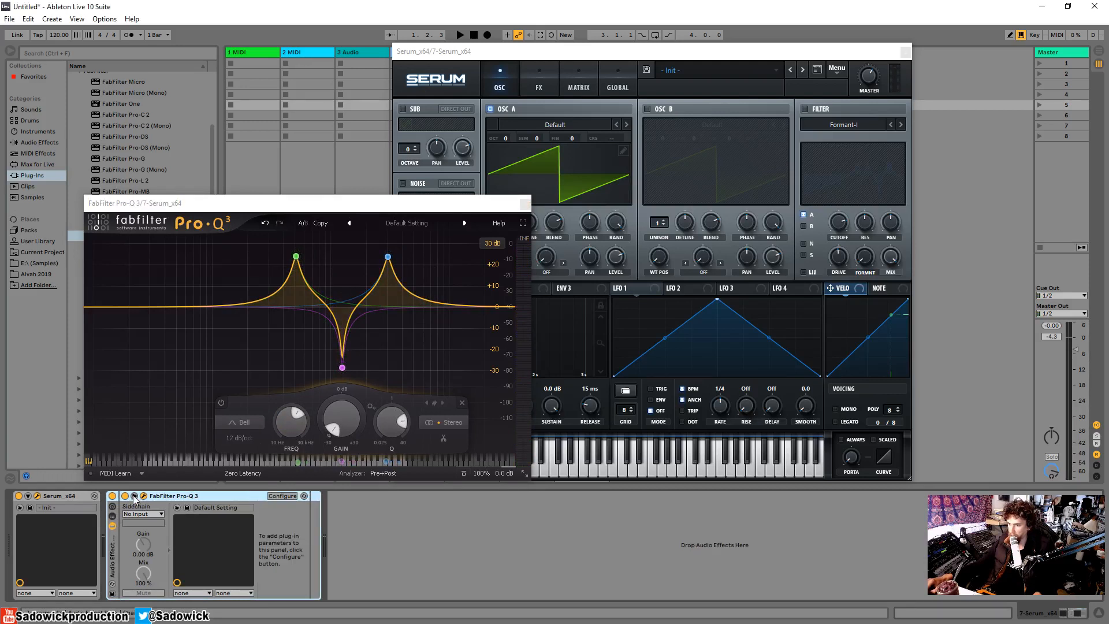
{"action": "left_click", "coordinate": [295, 256]}
{"action": "left_click", "coordinate": [283, 496]}
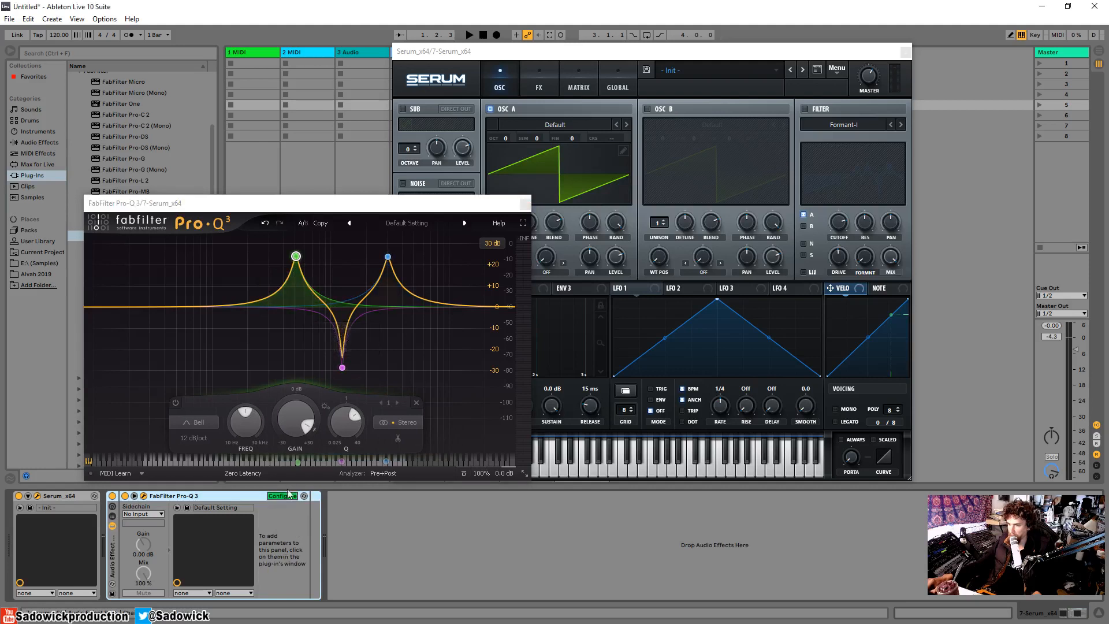
{"action": "left_click", "coordinate": [298, 261]}
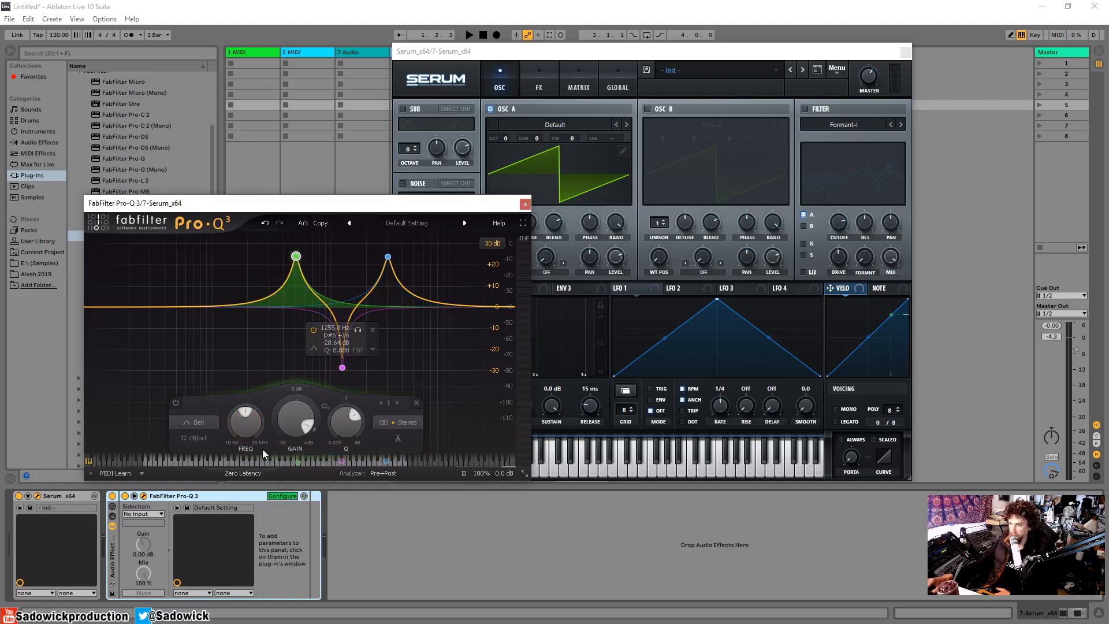
{"action": "left_click", "coordinate": [247, 417]}
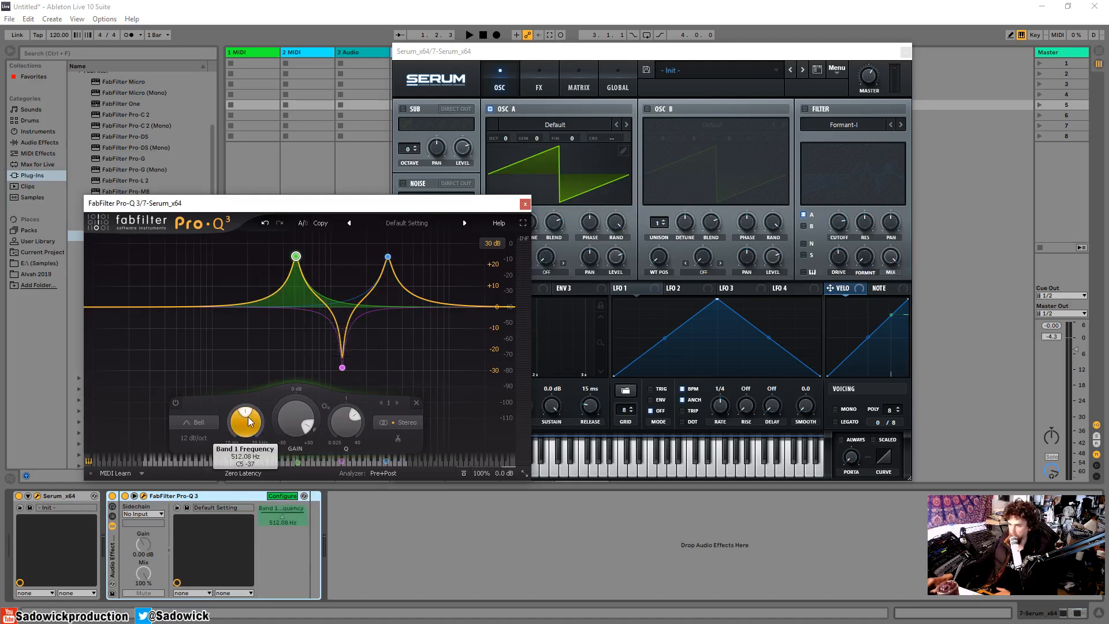
{"action": "left_click", "coordinate": [388, 258]}
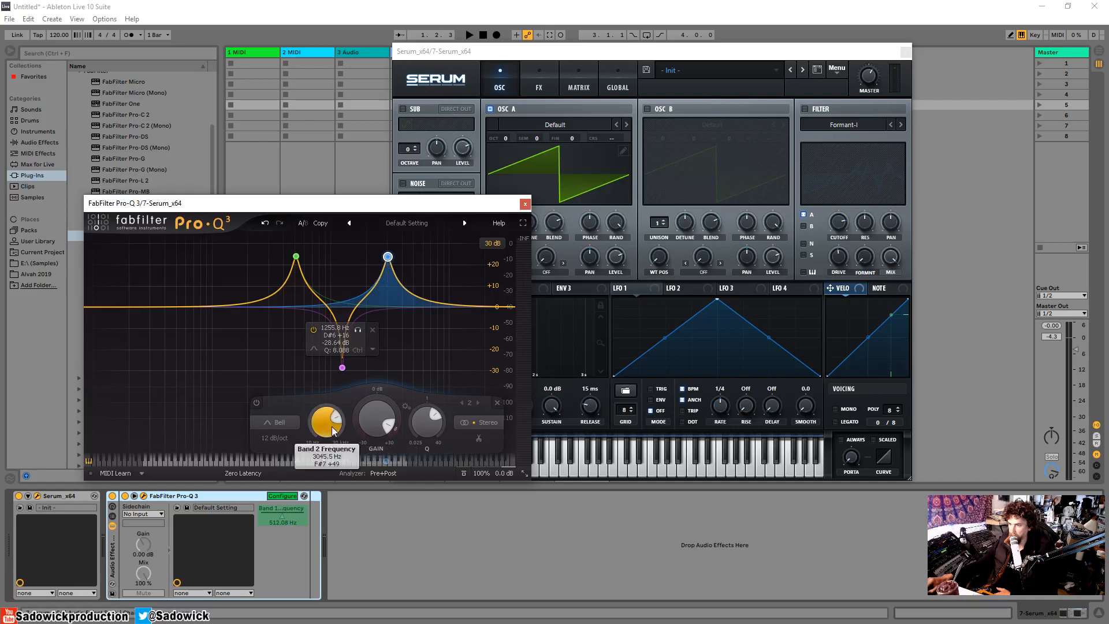
{"action": "left_click", "coordinate": [327, 427]}
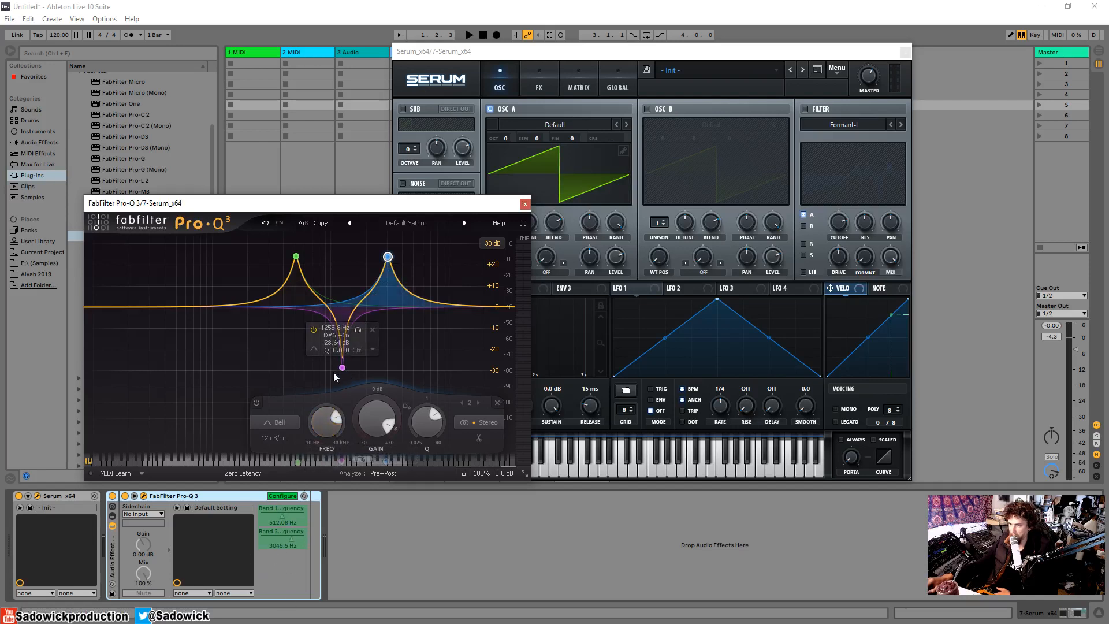
{"action": "left_click", "coordinate": [277, 495]}
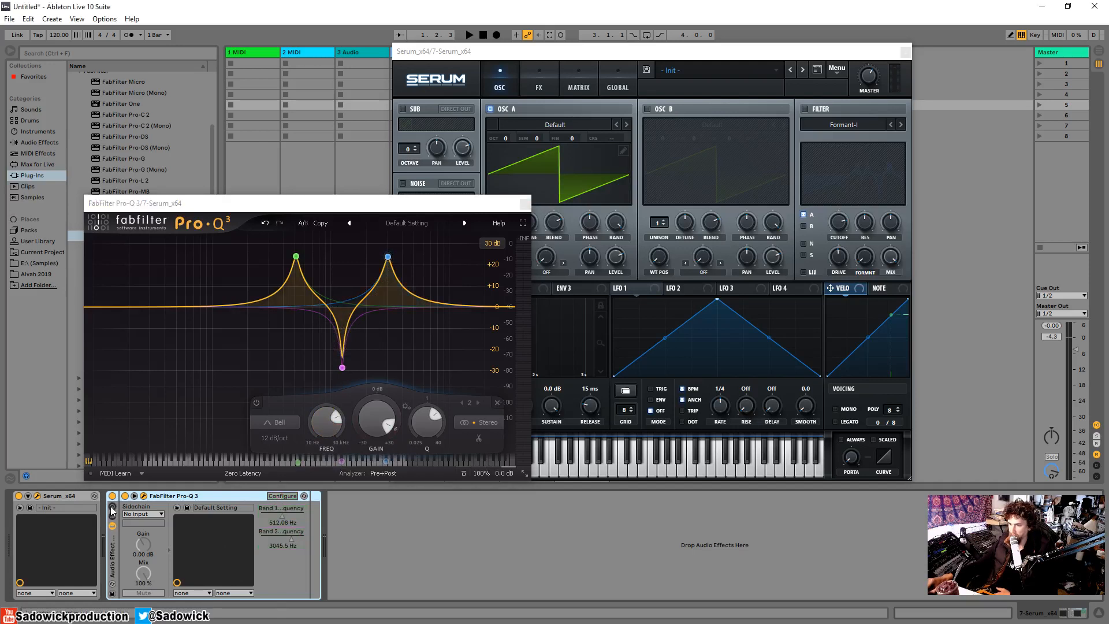
Step: Show the rack's macro controls and map both Band 1 Frequency and Band 2 Frequency to Macro 1
{"action": "key", "text": "ctrl+g"}
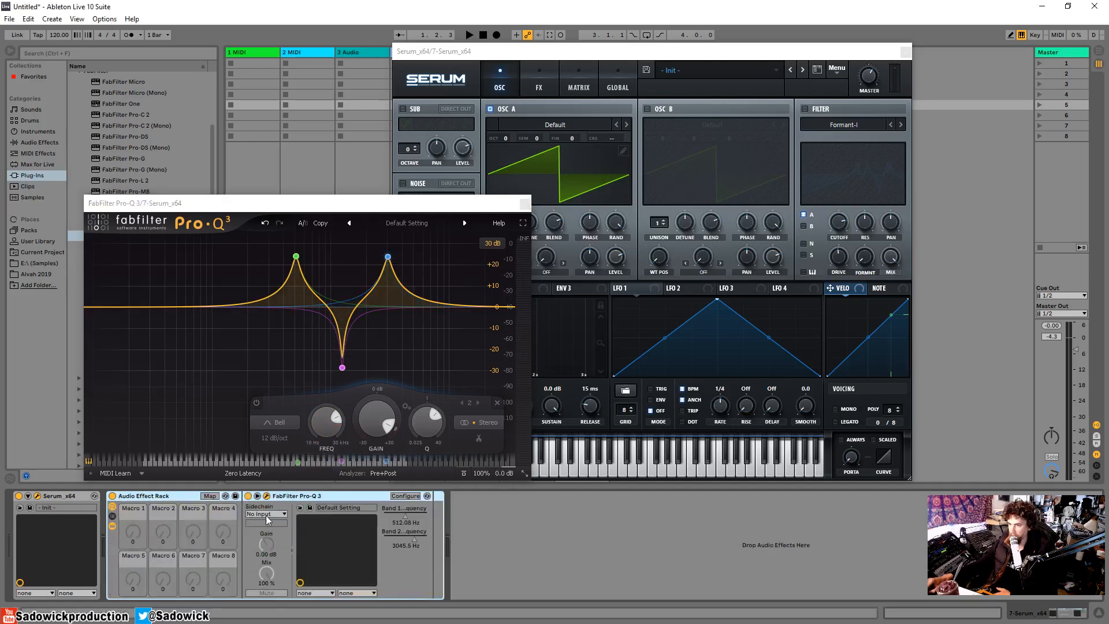
{"action": "left_click", "coordinate": [405, 496]}
{"action": "left_click", "coordinate": [410, 515]}
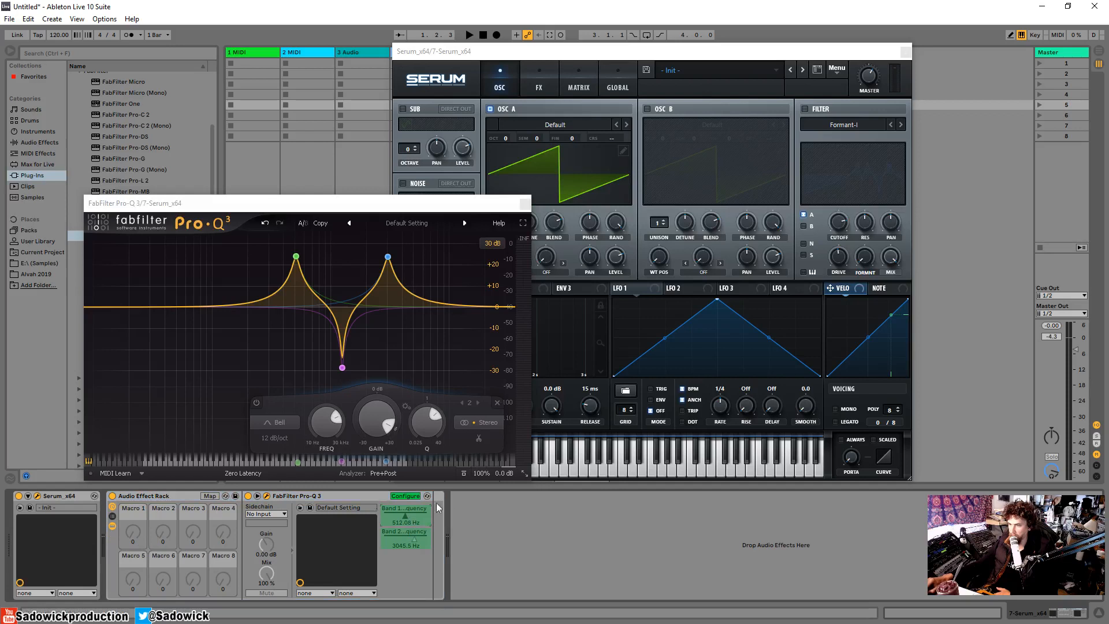
{"action": "left_click", "coordinate": [211, 496]}
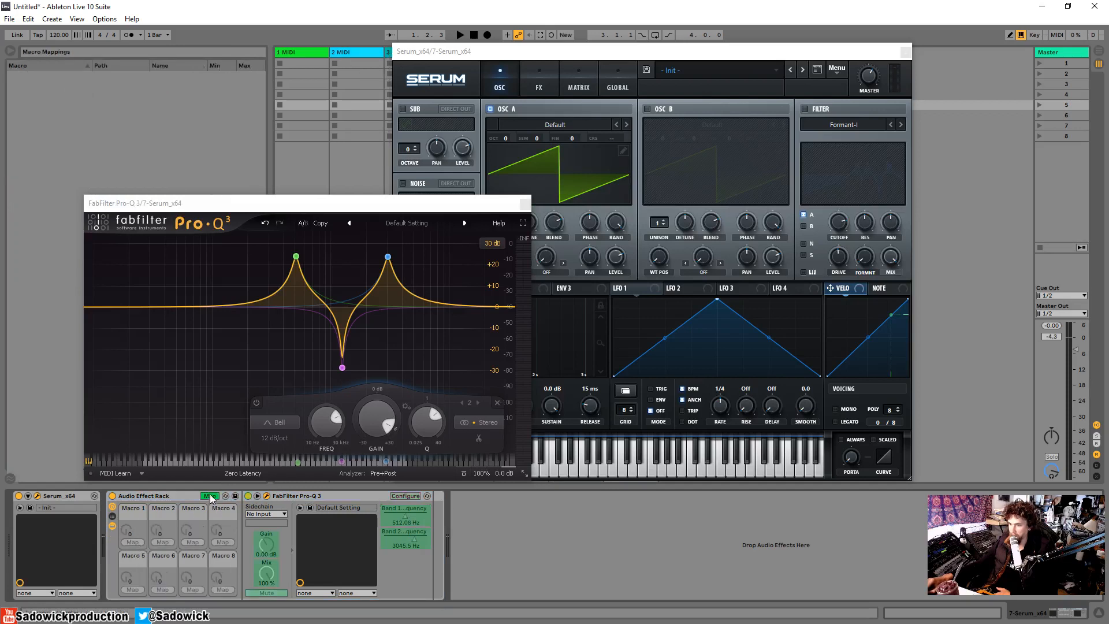
{"action": "left_click", "coordinate": [135, 543]}
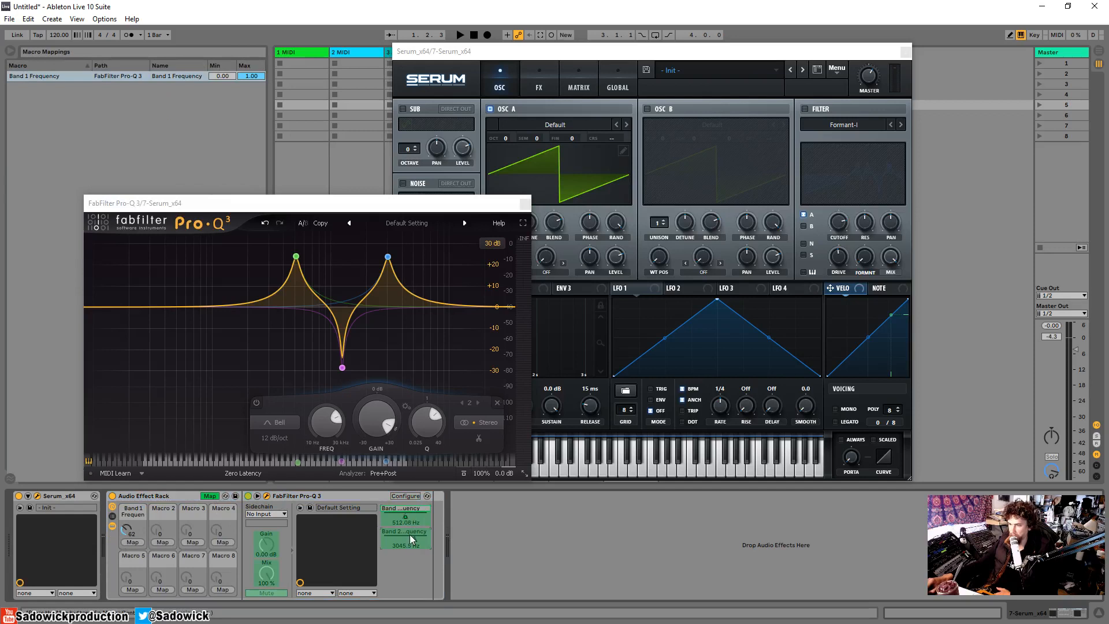
{"action": "left_click", "coordinate": [137, 543]}
Step: Limit the Macro 1 mapping maximums to 0.96 for Band 1 Frequency and 0.72 for Band 2 Frequency, then sweep Macro 1 and leave it at 91
{"action": "mouse_move", "coordinate": [127, 530]}
{"action": "left_mouse_down"}
{"action": "mouse_move", "coordinate": [127, 510]}
{"action": "mouse_move", "coordinate": [127, 522]}
{"action": "left_mouse_up"}
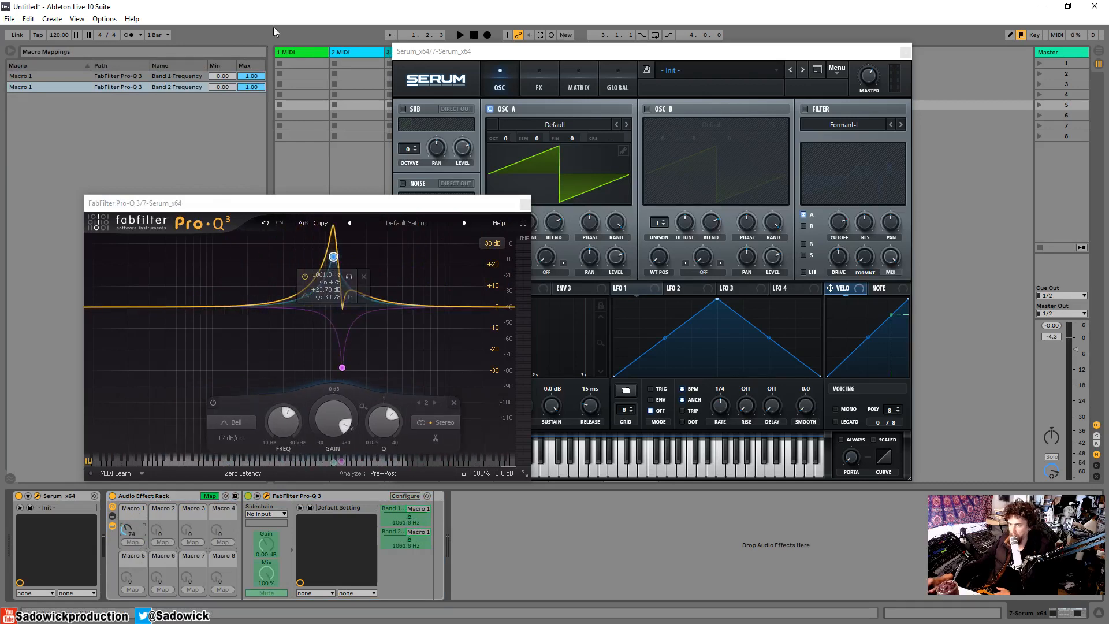
{"action": "left_click_drag", "start_coordinate": [257, 85], "coordinate": [256, 95]}
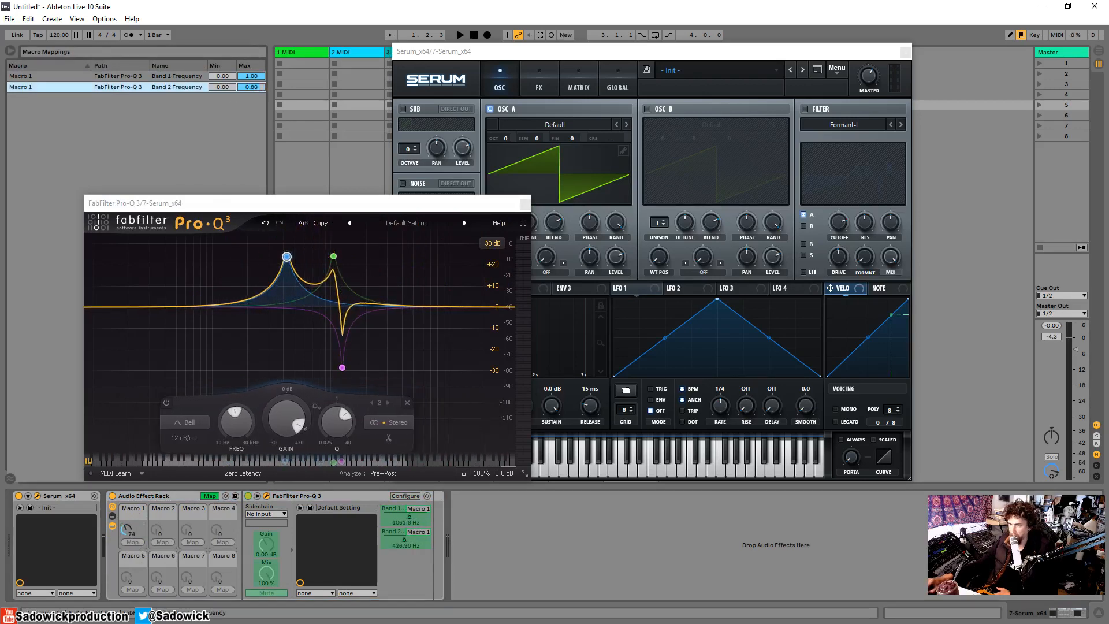
{"action": "left_click_drag", "start_coordinate": [223, 208], "coordinate": [437, 180]}
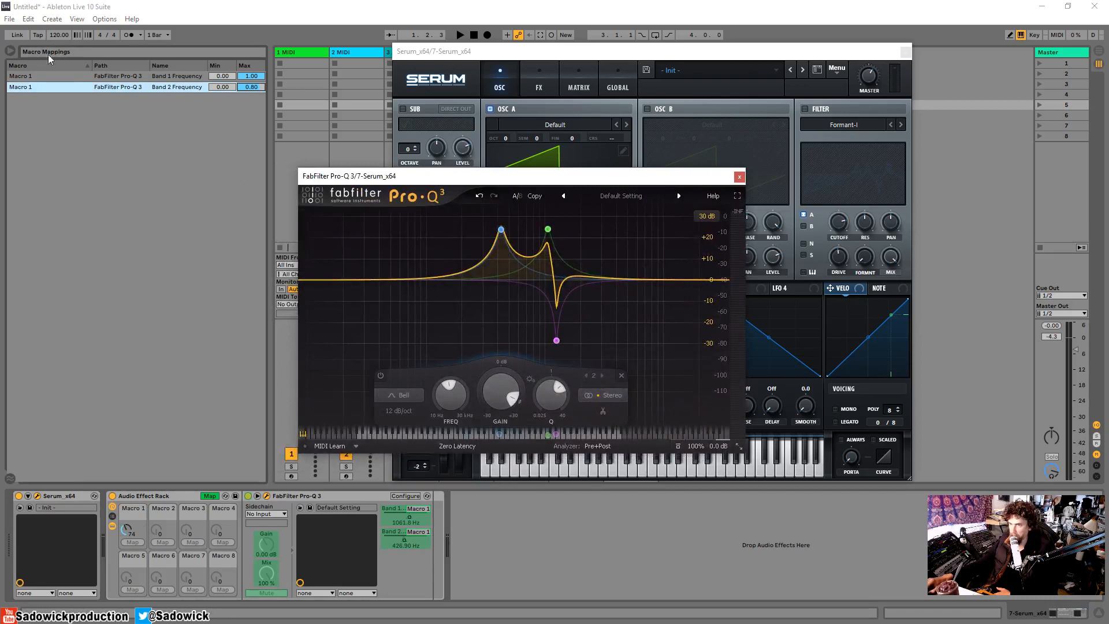
{"action": "left_click_drag", "start_coordinate": [251, 87], "coordinate": [253, 81]}
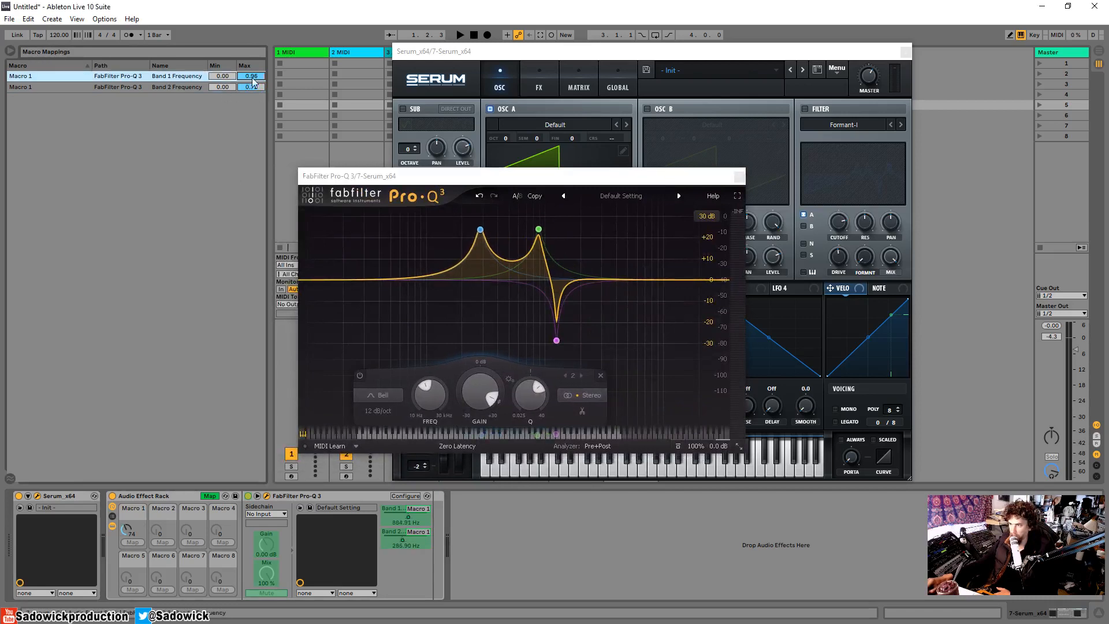
{"action": "mouse_move", "coordinate": [122, 527]}
{"action": "left_mouse_down"}
{"action": "mouse_move", "coordinate": [122, 502]}
{"action": "mouse_move", "coordinate": [122, 537]}
{"action": "left_mouse_up"}
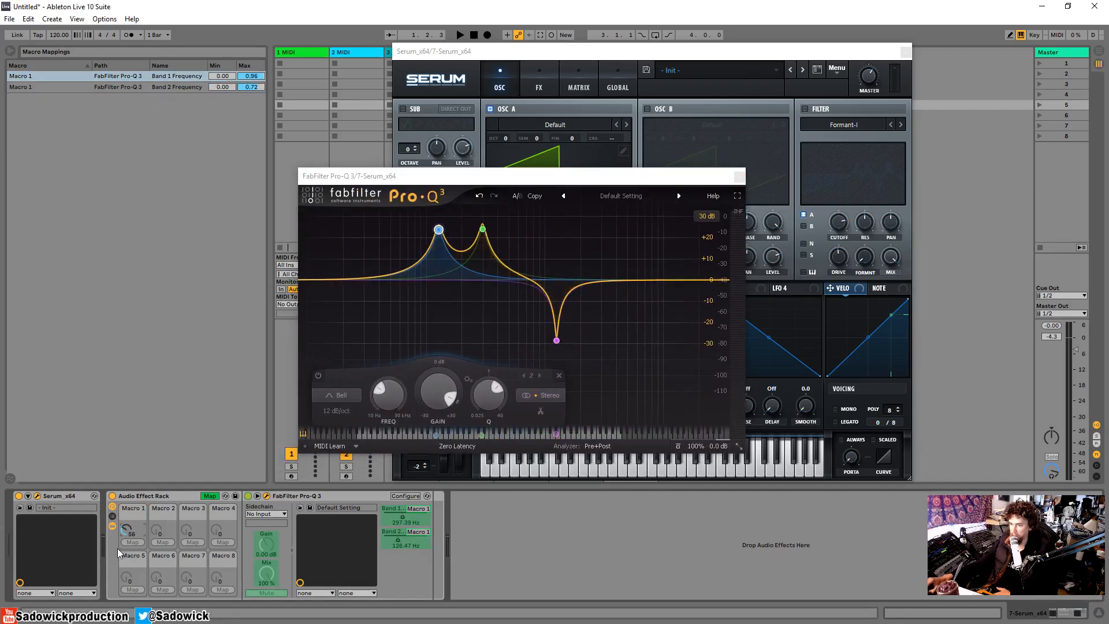
{"action": "left_click_drag", "start_coordinate": [125, 529], "coordinate": [126, 514]}
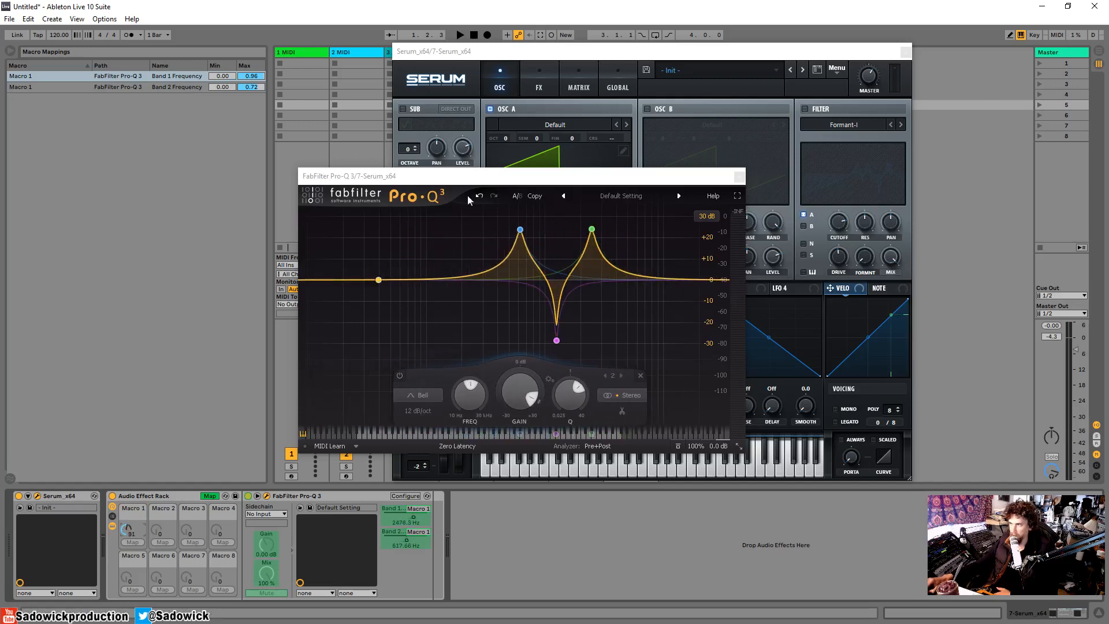
Step: Turn Serum's Formant-I filter on and sweep its cutoff for comparison, closing the Serum window when done
{"action": "left_click", "coordinate": [822, 109]}
{"action": "left_click", "coordinate": [805, 108]}
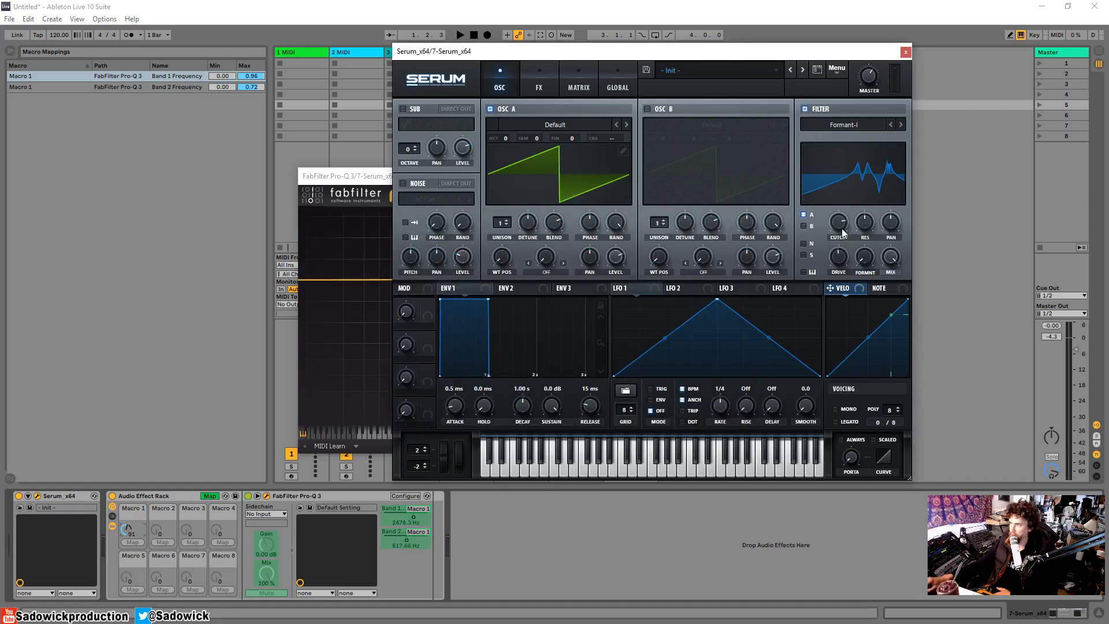
{"action": "left_click_drag", "start_coordinate": [843, 232], "coordinate": [840, 301]}
{"action": "mouse_move", "coordinate": [843, 240]}
{"action": "left_mouse_down"}
{"action": "mouse_move", "coordinate": [850, 254]}
{"action": "mouse_move", "coordinate": [846, 243]}
{"action": "left_mouse_up"}
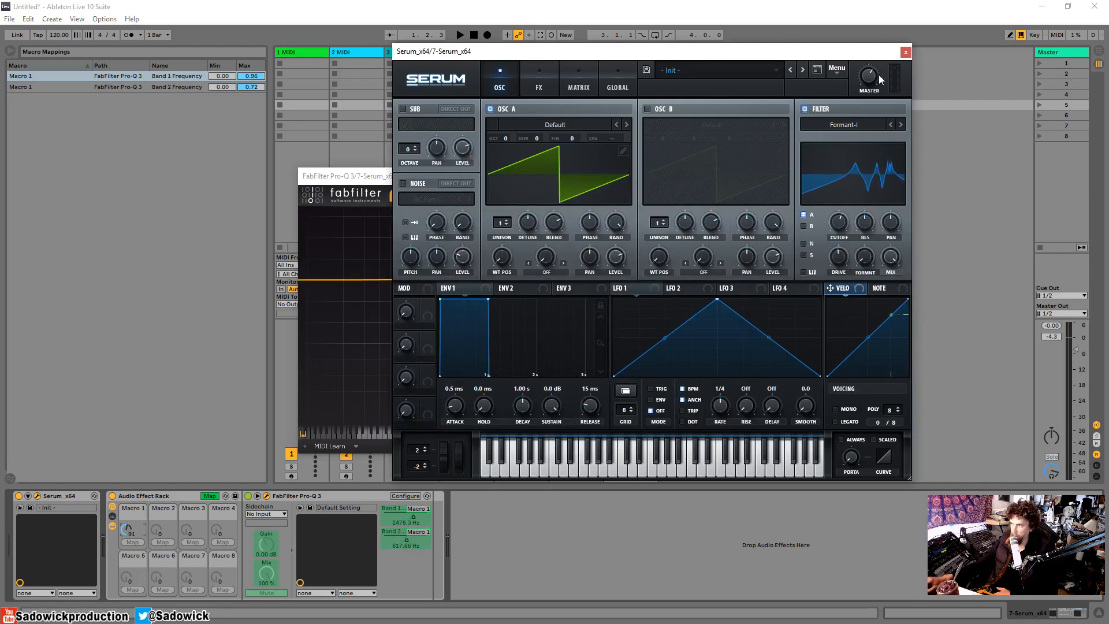
{"action": "left_click", "coordinate": [904, 53]}
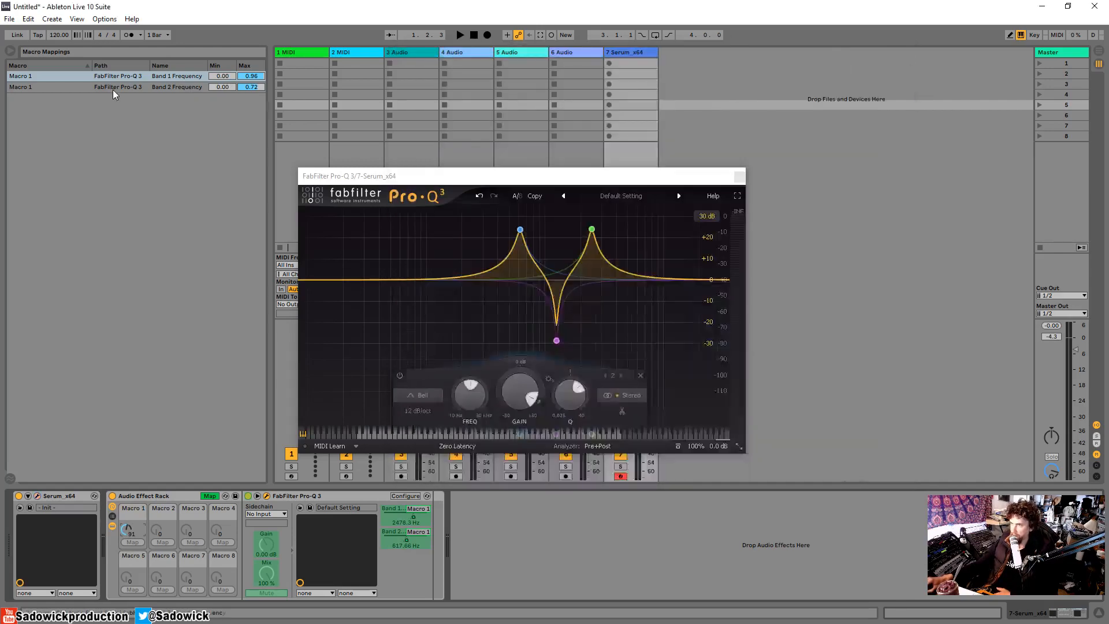
Step: Invert the Macro 1 mapping range for Band 2 Frequency and sweep Macro 1 to check how the two boosts move
{"action": "left_click", "coordinate": [32, 88]}
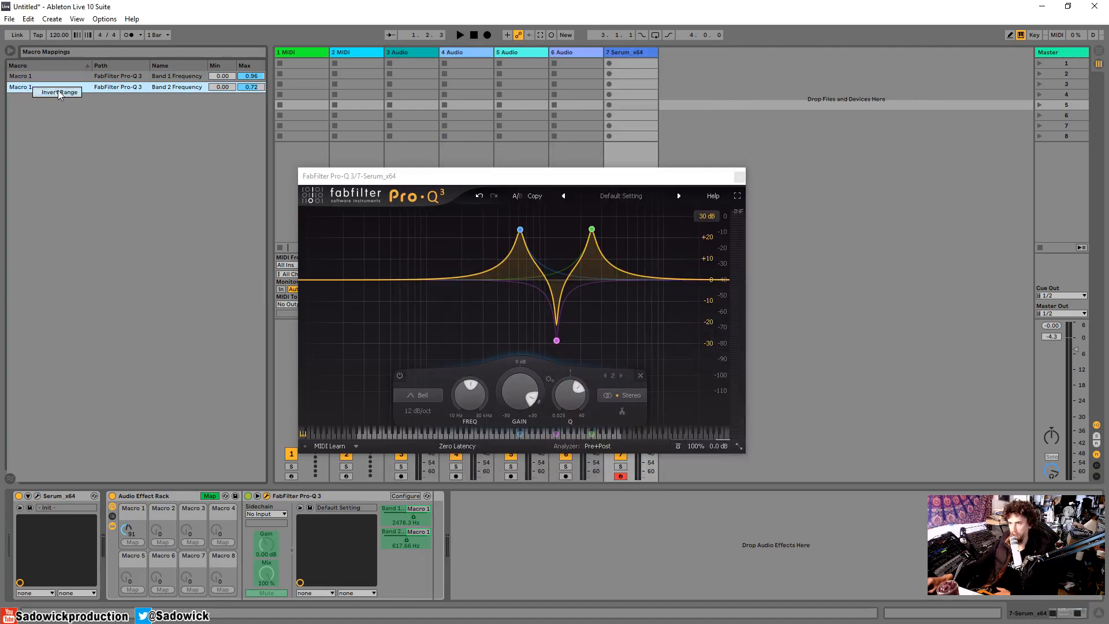
{"action": "left_click", "coordinate": [59, 92]}
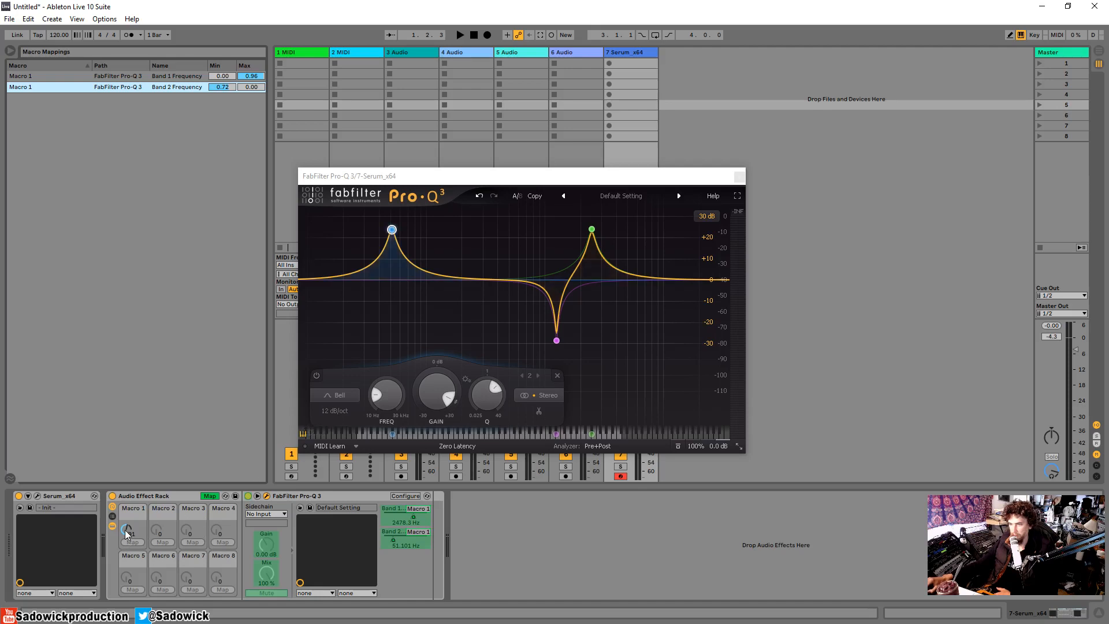
{"action": "left_click_drag", "start_coordinate": [126, 531], "coordinate": [126, 530]}
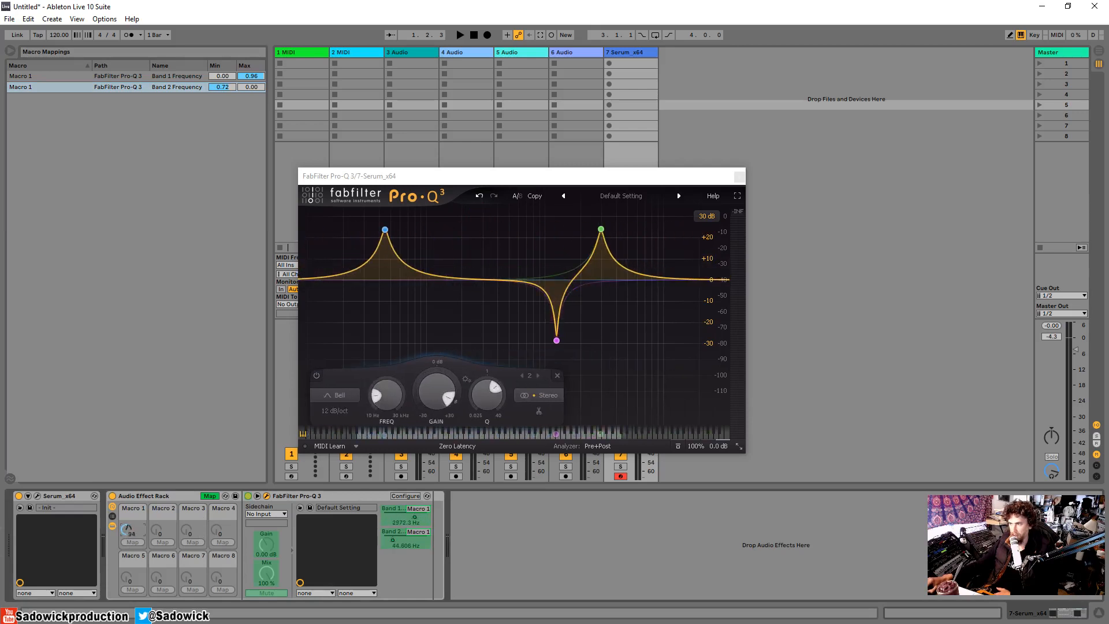
Step: Set Band 2 Frequency's mapping maximum to 0.38 and Band 1 Frequency's minimum to 0.45, then sweep Macro 1 to 70
{"action": "left_click_drag", "start_coordinate": [259, 90], "coordinate": [215, 45]}
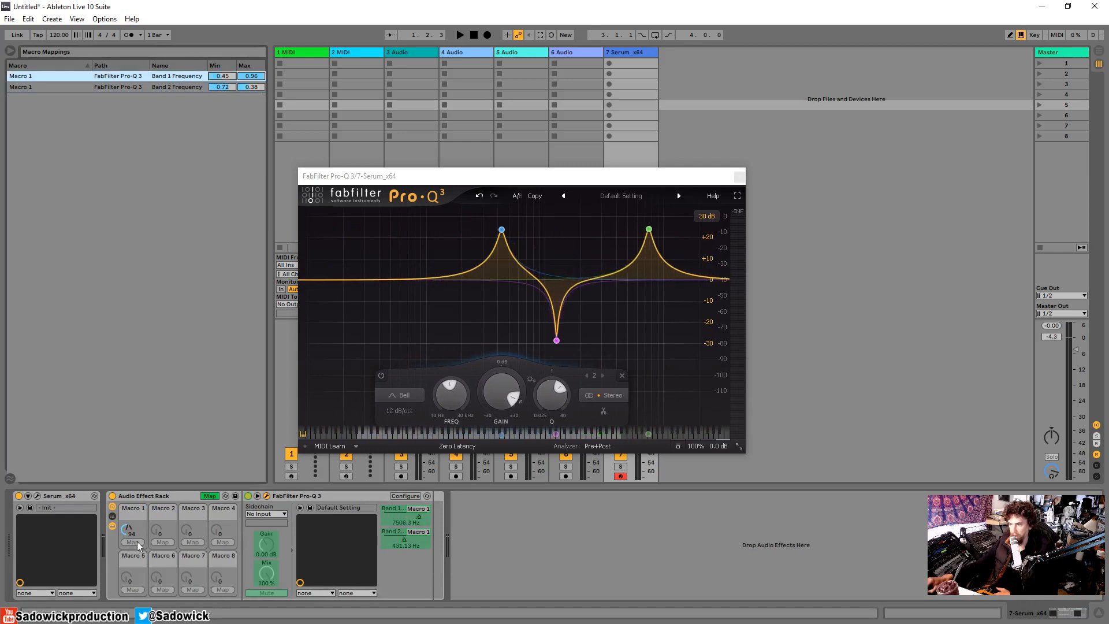
{"action": "left_click_drag", "start_coordinate": [126, 529], "coordinate": [126, 528]}
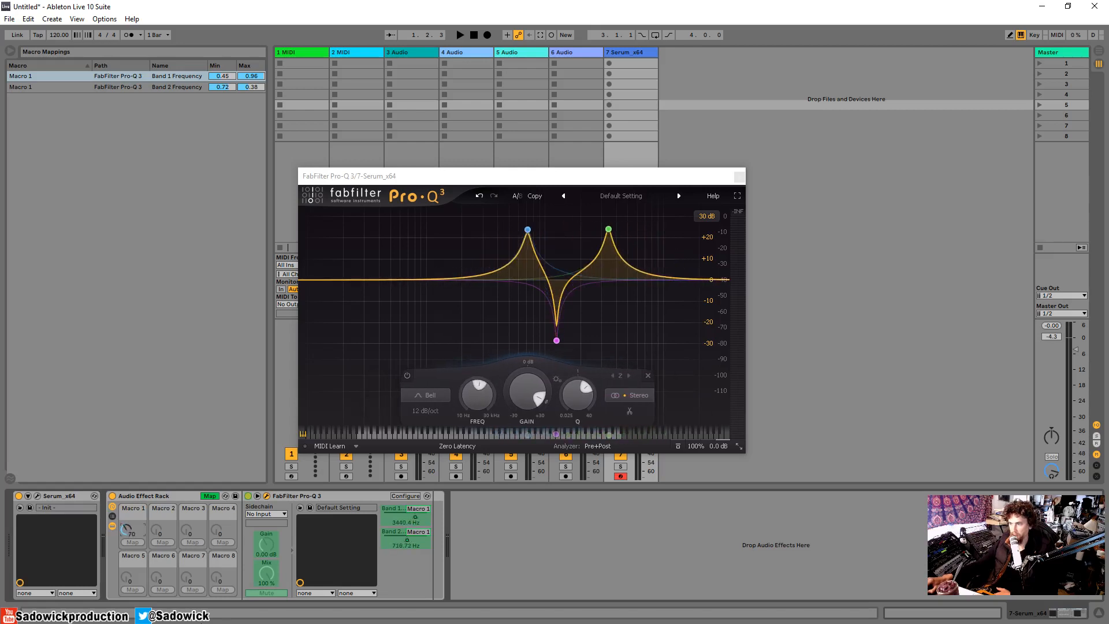
Step: Leave macro mapping mode, show the Serum window behind a repositioned Pro-Q 3 window, and sweep Macro 1 to 96 while playing a note
{"action": "left_click", "coordinate": [209, 495]}
{"action": "left_click", "coordinate": [267, 495]}
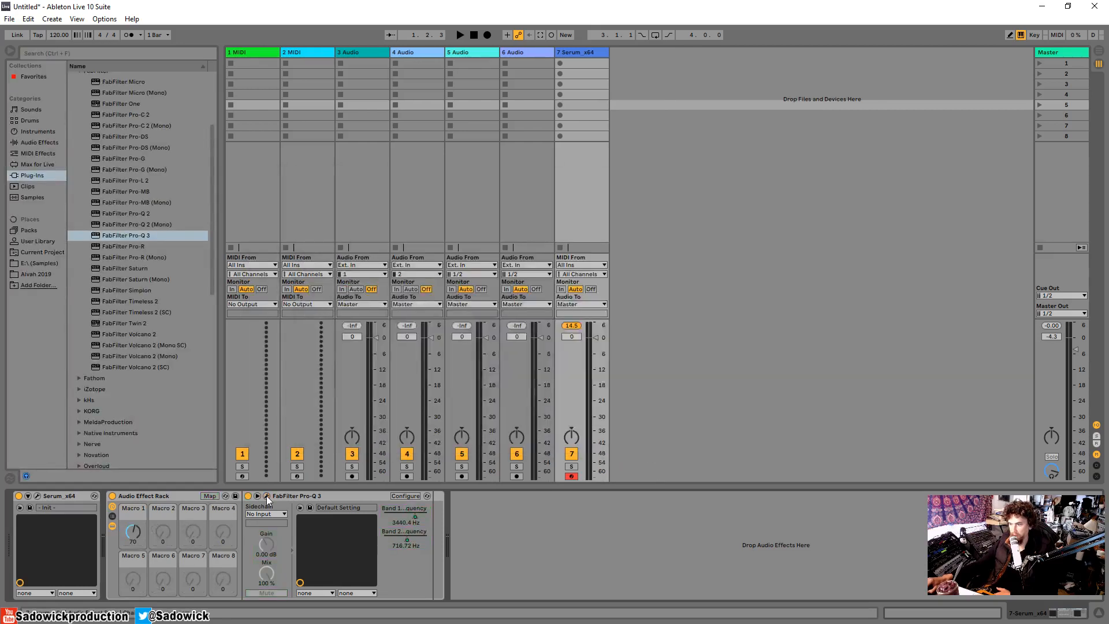
{"action": "left_click", "coordinate": [267, 496]}
{"action": "left_click", "coordinate": [37, 495]}
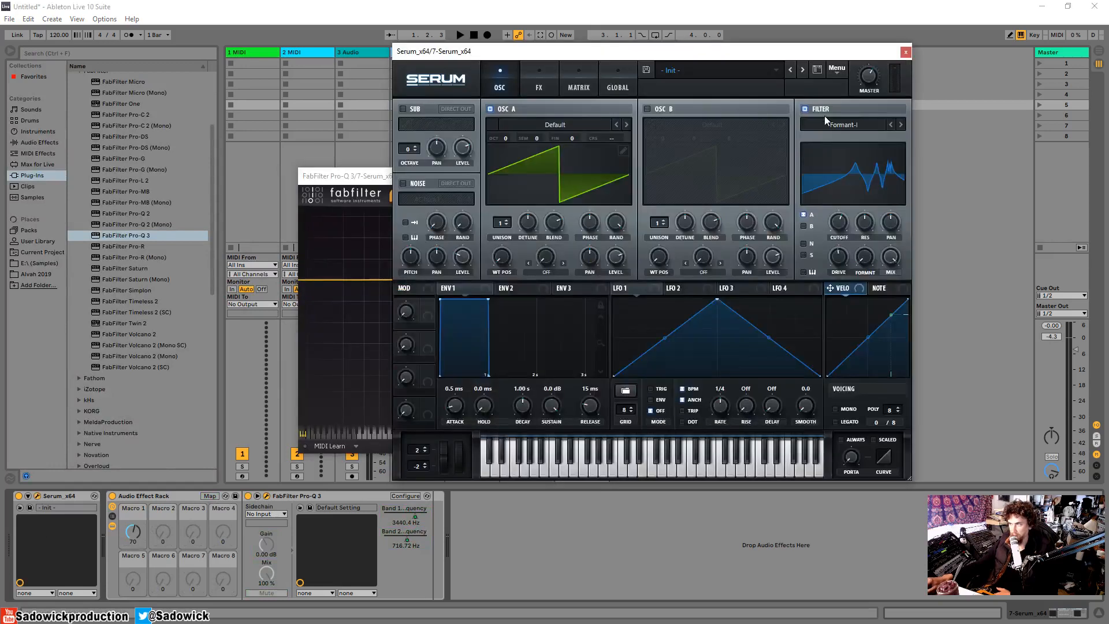
{"action": "left_click", "coordinate": [365, 176]}
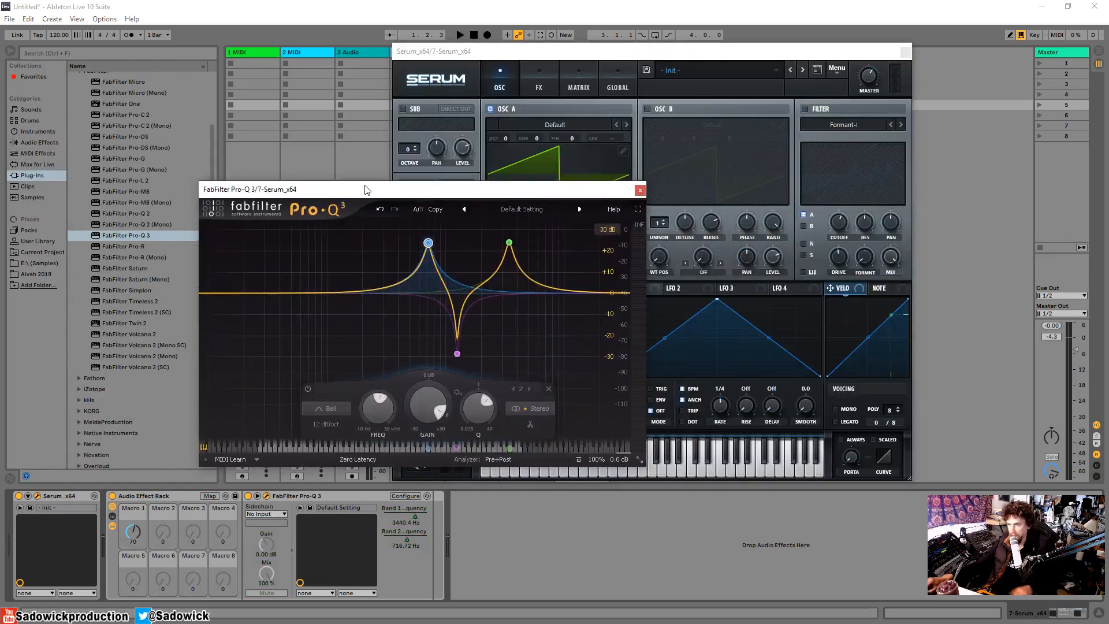
{"action": "key", "text": "f"}
{"action": "mouse_move", "coordinate": [133, 531]}
{"action": "left_mouse_down"}
{"action": "mouse_move", "coordinate": [133, 571]}
{"action": "mouse_move", "coordinate": [133, 516]}
{"action": "left_mouse_up"}
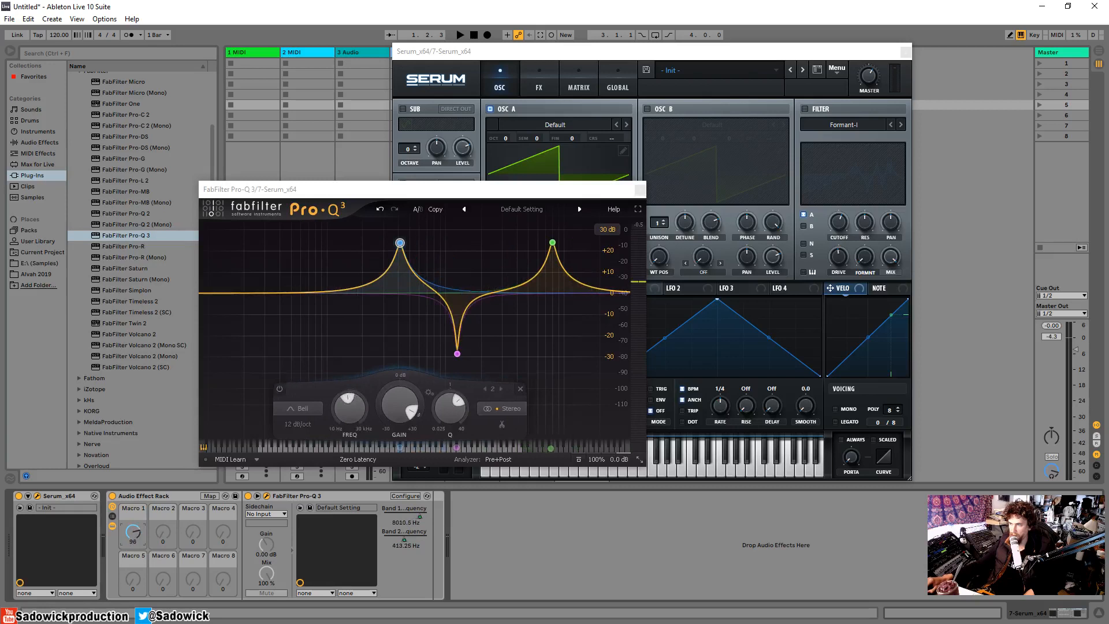
Step: Expose the Band 3 Frequency parameter of the notch in the Pro-Q 3 device and map it to Macro 1
{"action": "left_click", "coordinate": [458, 354]}
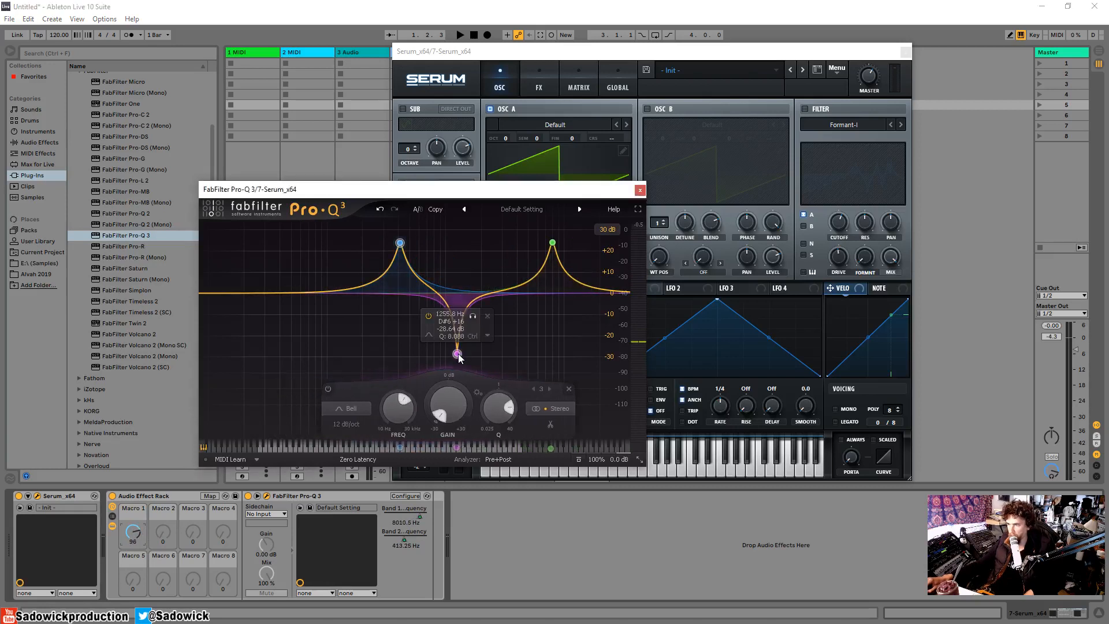
{"action": "left_click", "coordinate": [406, 496]}
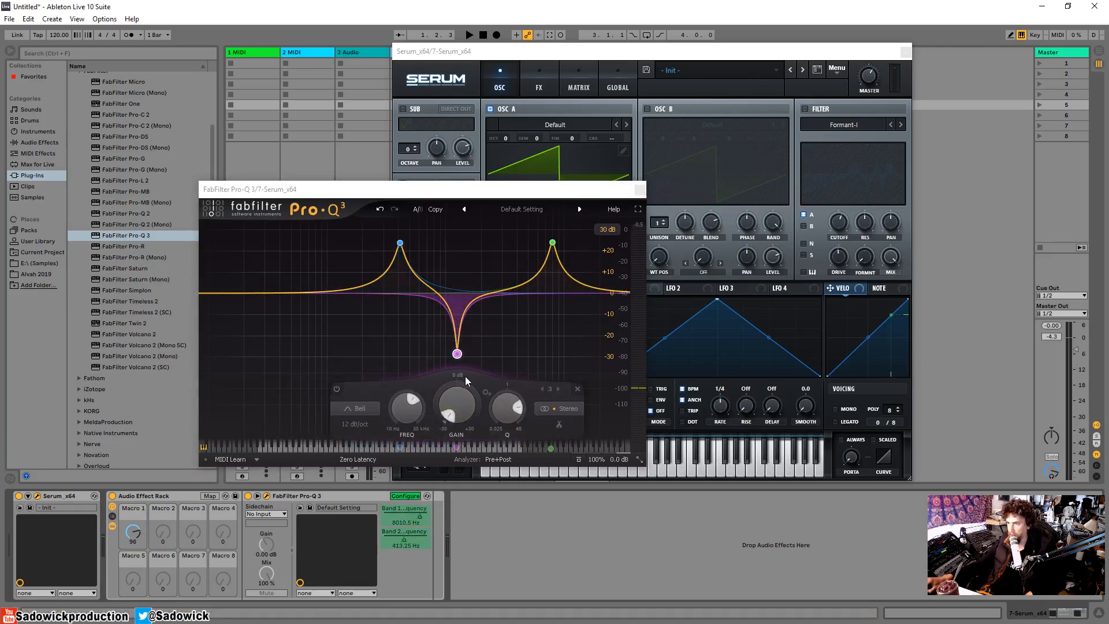
{"action": "left_click", "coordinate": [408, 414]}
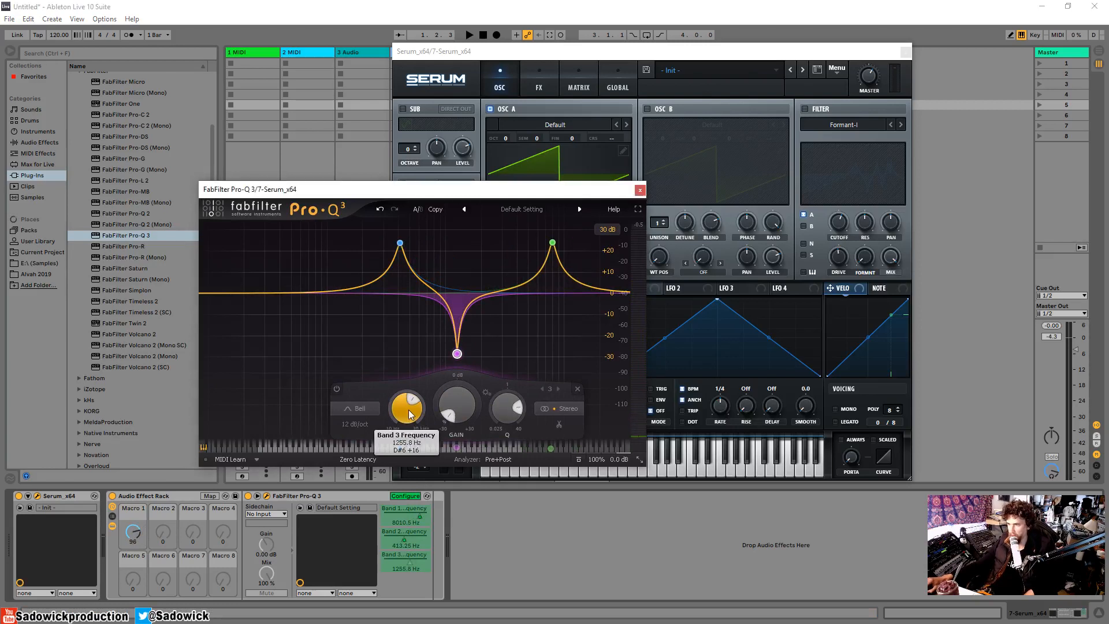
{"action": "left_click", "coordinate": [425, 561]}
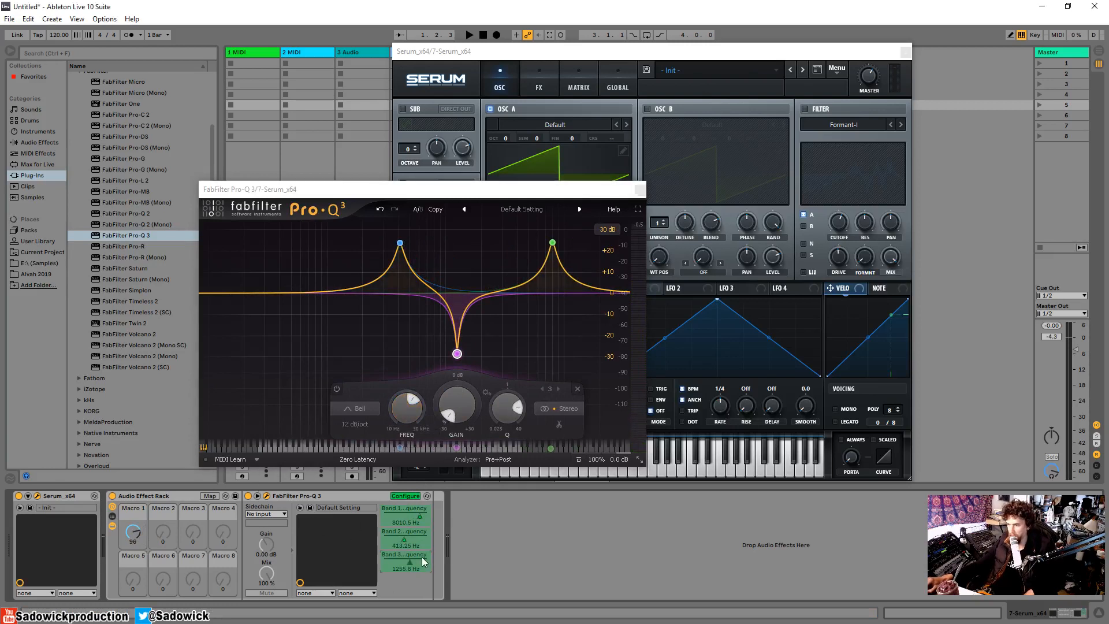
{"action": "left_click", "coordinate": [209, 496]}
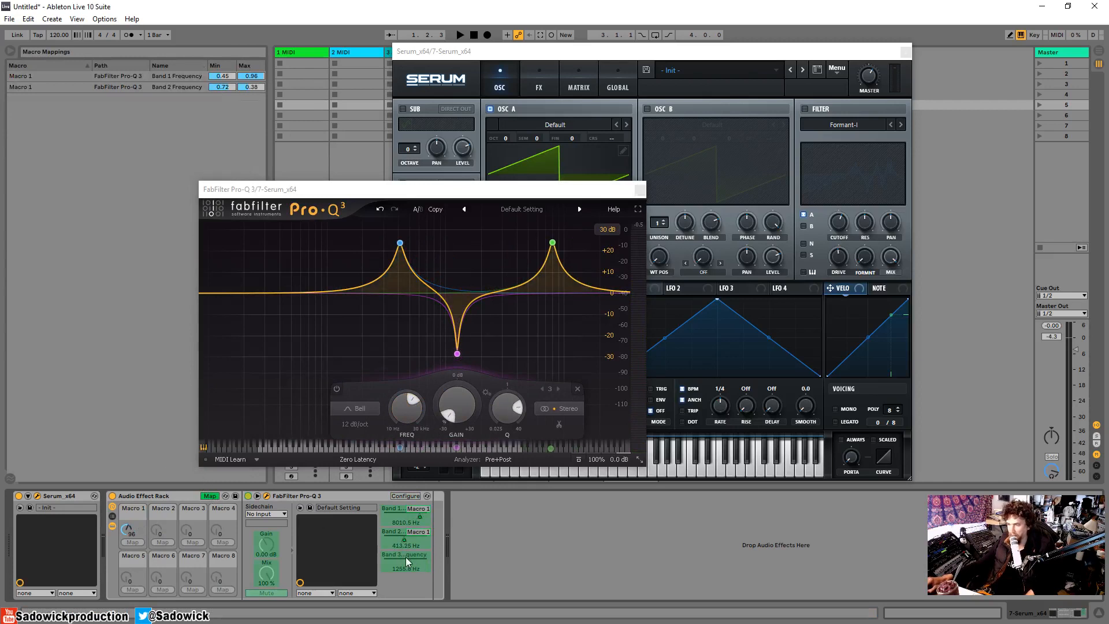
{"action": "left_click", "coordinate": [132, 543]}
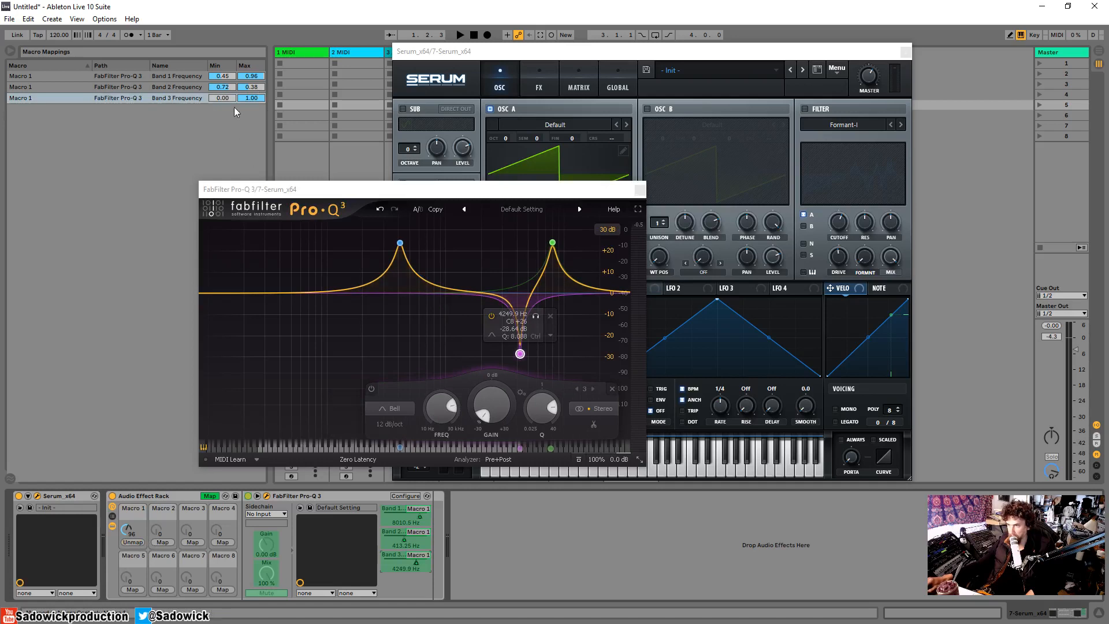
Step: Set Band 3 Frequency's Macro 1 mapping range to 0.50–0.69 and sweep Macro 1 to 81 to check the notch's movement
{"action": "mouse_move", "coordinate": [126, 536]}
{"action": "left_mouse_down"}
{"action": "mouse_move", "coordinate": [126, 578]}
{"action": "mouse_move", "coordinate": [126, 533]}
{"action": "left_mouse_up"}
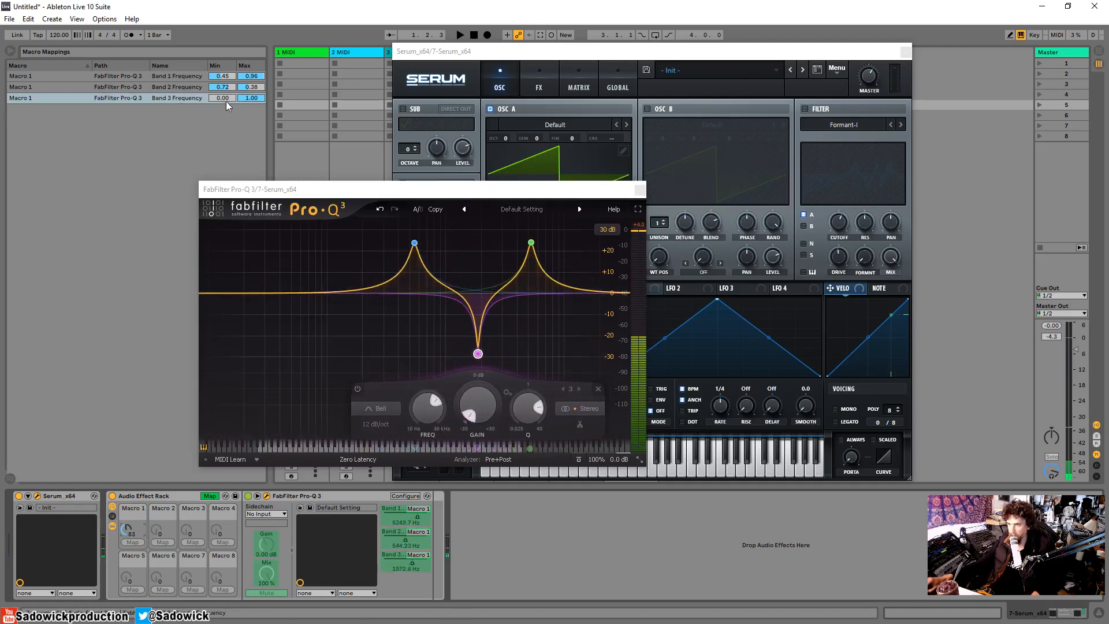
{"action": "left_click_drag", "start_coordinate": [224, 99], "coordinate": [249, 101]}
{"action": "left_click_drag", "start_coordinate": [128, 529], "coordinate": [128, 602]}
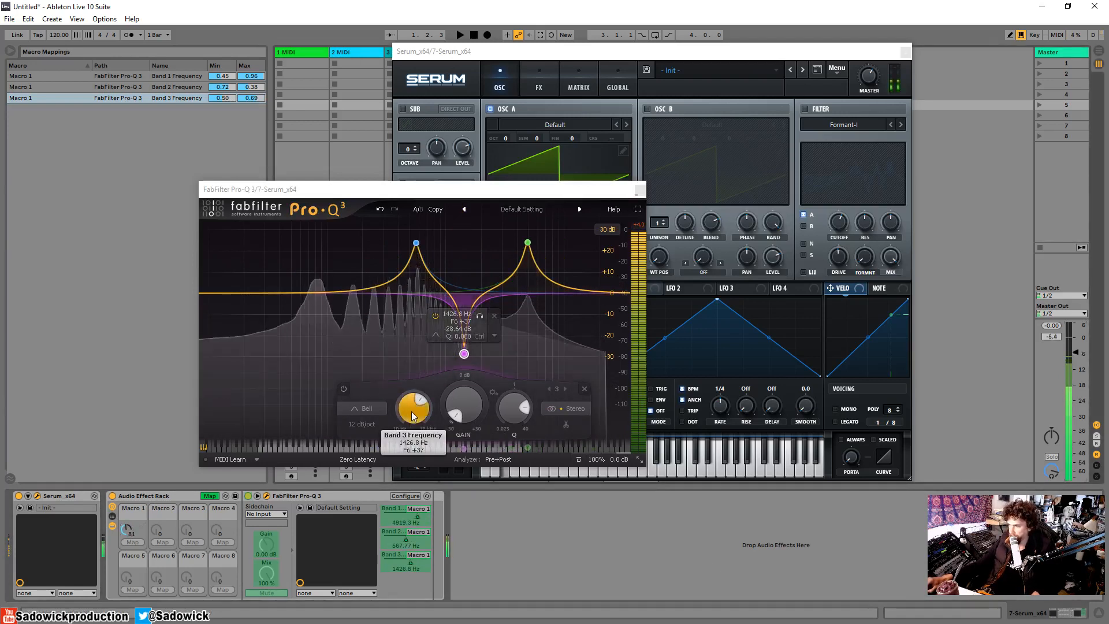
{"action": "mouse_move", "coordinate": [414, 409]}
{"action": "left_mouse_down"}
{"action": "mouse_move", "coordinate": [416, 451]}
{"action": "mouse_move", "coordinate": [416, 423]}
{"action": "left_mouse_up"}
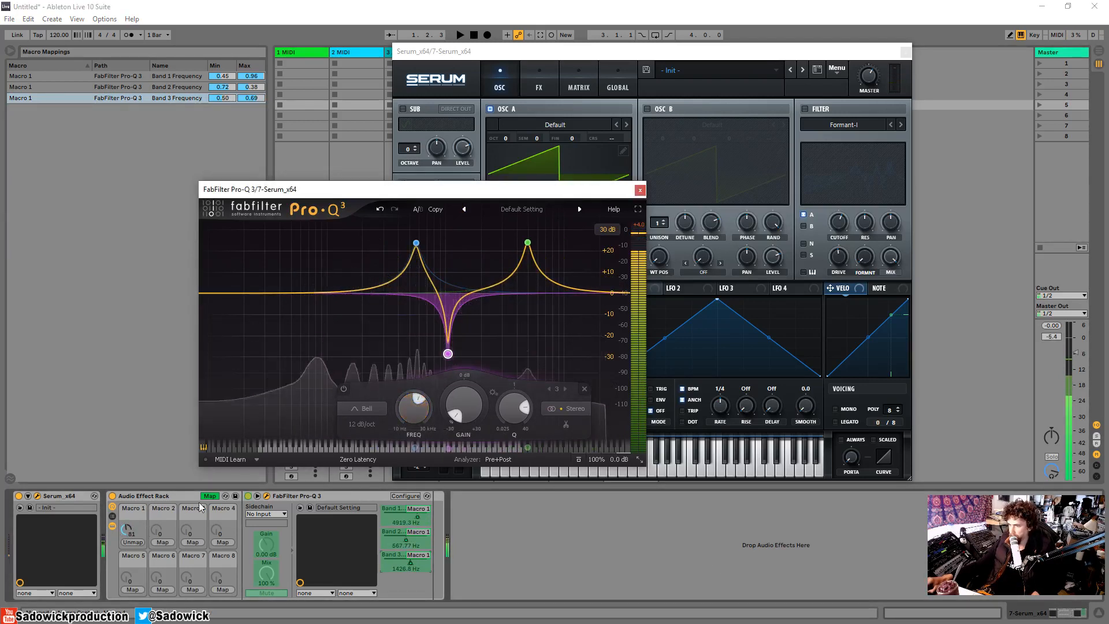
{"action": "mouse_move", "coordinate": [131, 534]}
{"action": "left_mouse_down"}
{"action": "mouse_move", "coordinate": [131, 543]}
{"action": "mouse_move", "coordinate": [131, 535]}
{"action": "left_mouse_up"}
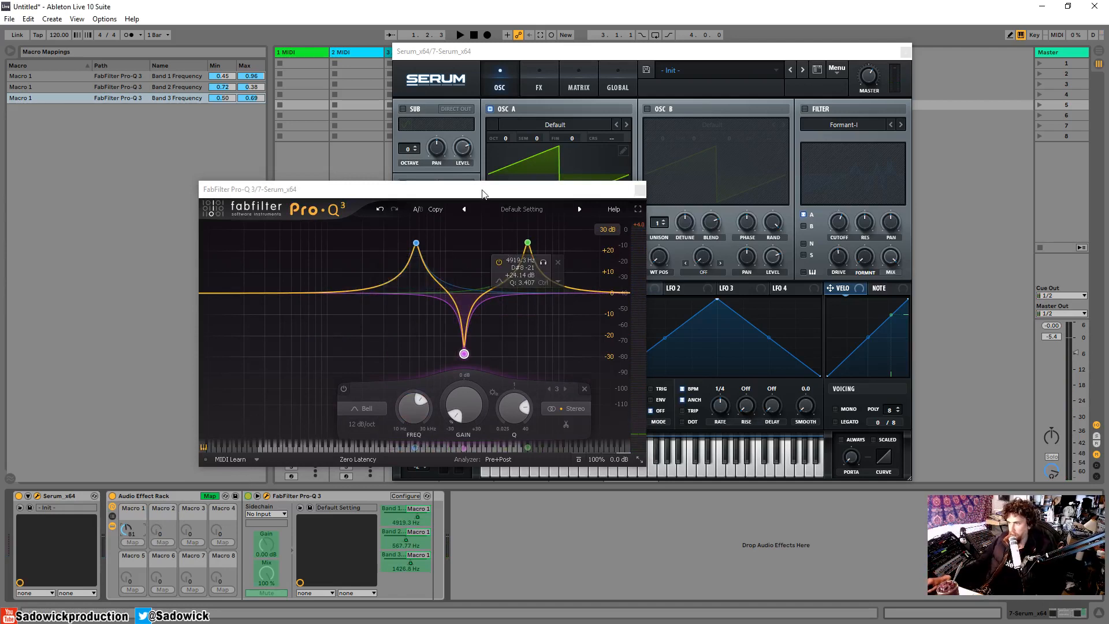
Step: Add a narrow Band 4 bell cut at about 83 Hz with a gain of about -19.76 dB, exposing its parameters in the device
{"action": "left_click_drag", "start_coordinate": [484, 193], "coordinate": [459, 146]}
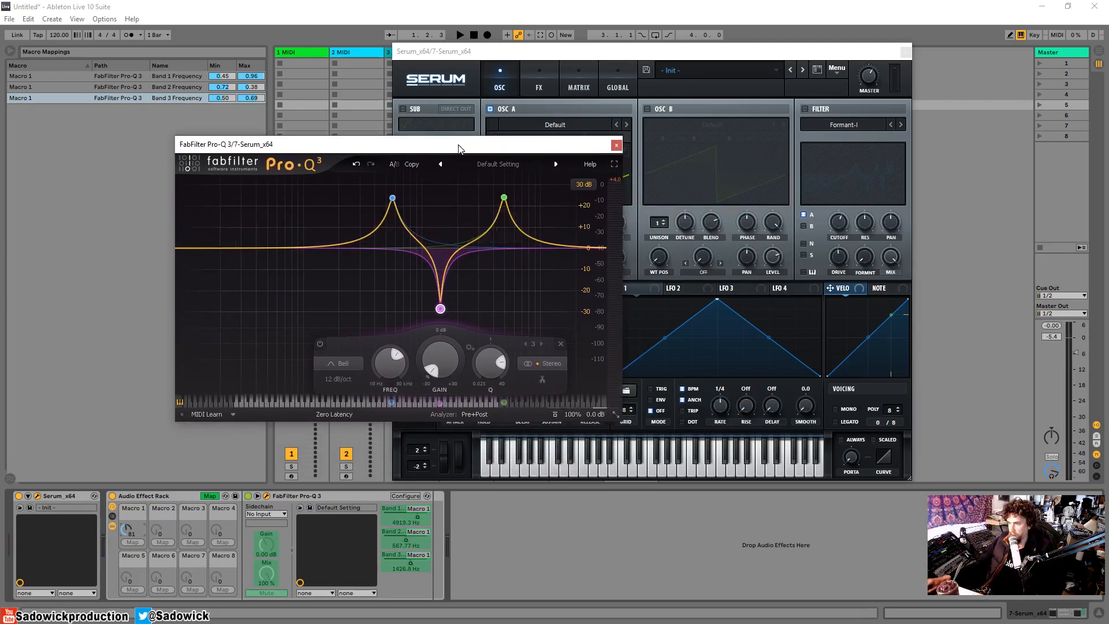
{"action": "double_click", "coordinate": [293, 248]}
{"action": "left_click_drag", "start_coordinate": [293, 248], "coordinate": [294, 301]}
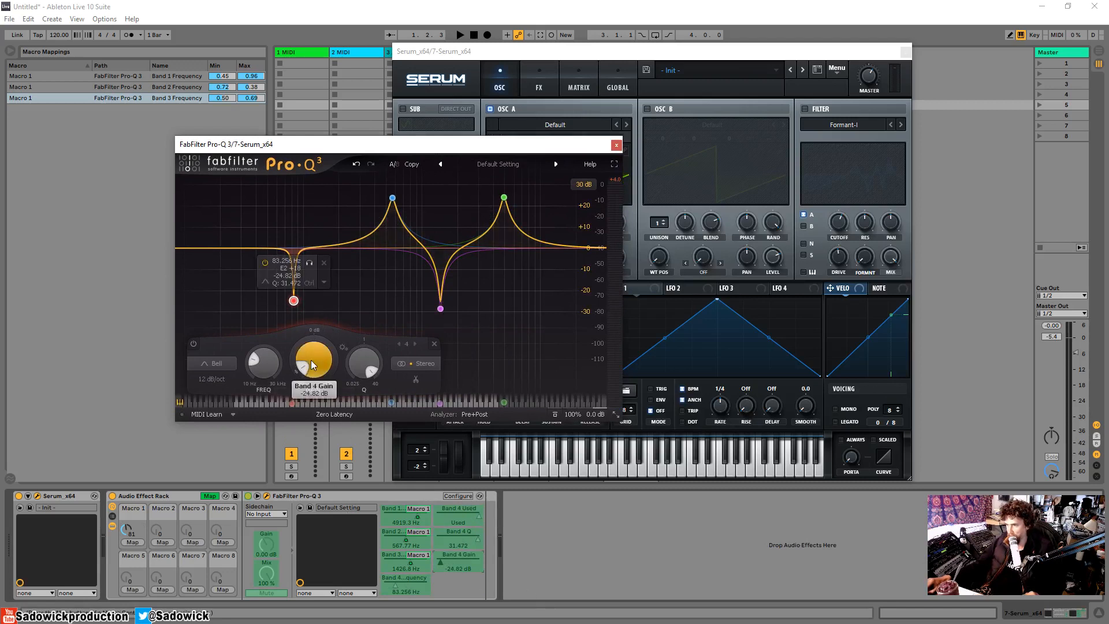
{"action": "left_click_drag", "start_coordinate": [311, 359], "coordinate": [316, 356]}
{"action": "left_click", "coordinate": [244, 500]}
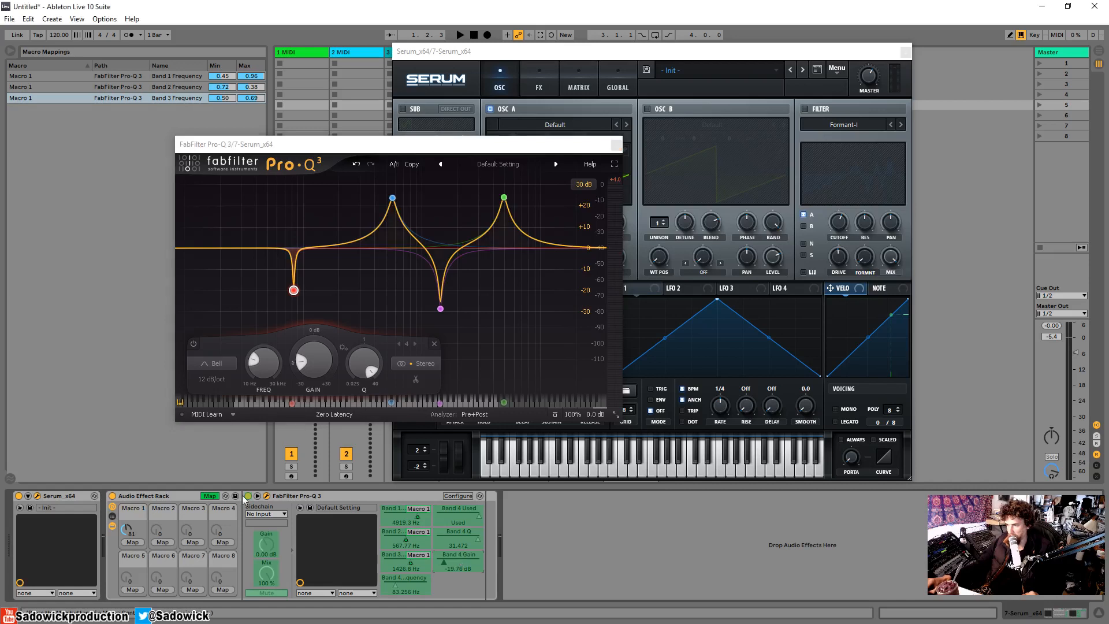
Step: Map Band 4 Gain, Band 4 Q and Band 4 Used to Macro 1, sweeping the macro to check the new band's response
{"action": "left_click", "coordinate": [133, 543]}
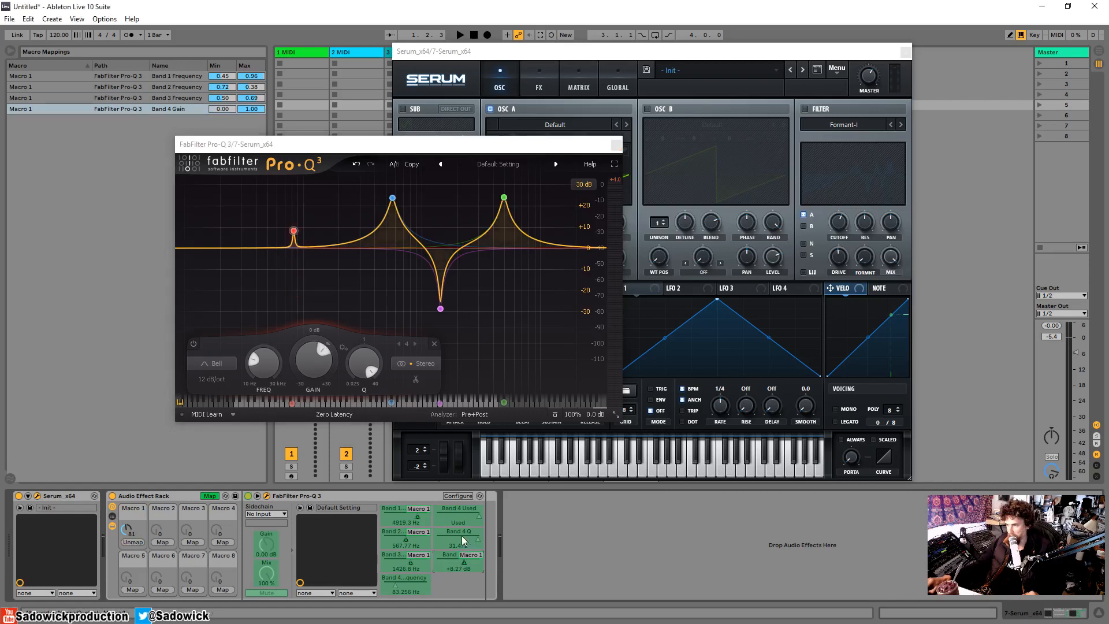
{"action": "left_click", "coordinate": [133, 542]}
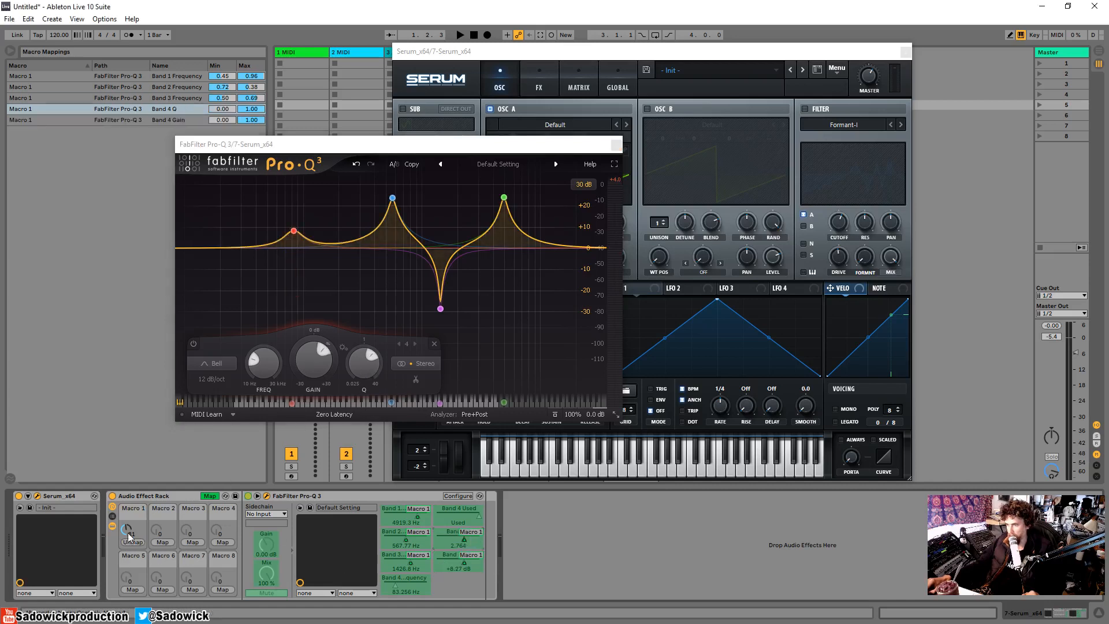
{"action": "left_click_drag", "start_coordinate": [126, 529], "coordinate": [128, 530]}
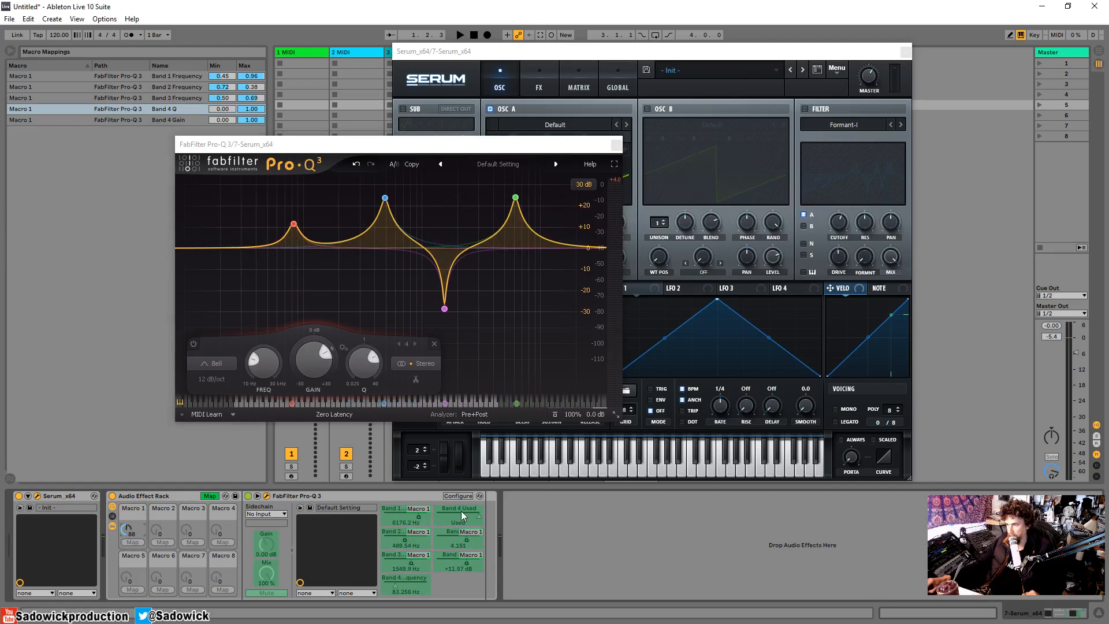
{"action": "left_click", "coordinate": [133, 542]}
{"action": "left_click_drag", "start_coordinate": [126, 529], "coordinate": [126, 529]}
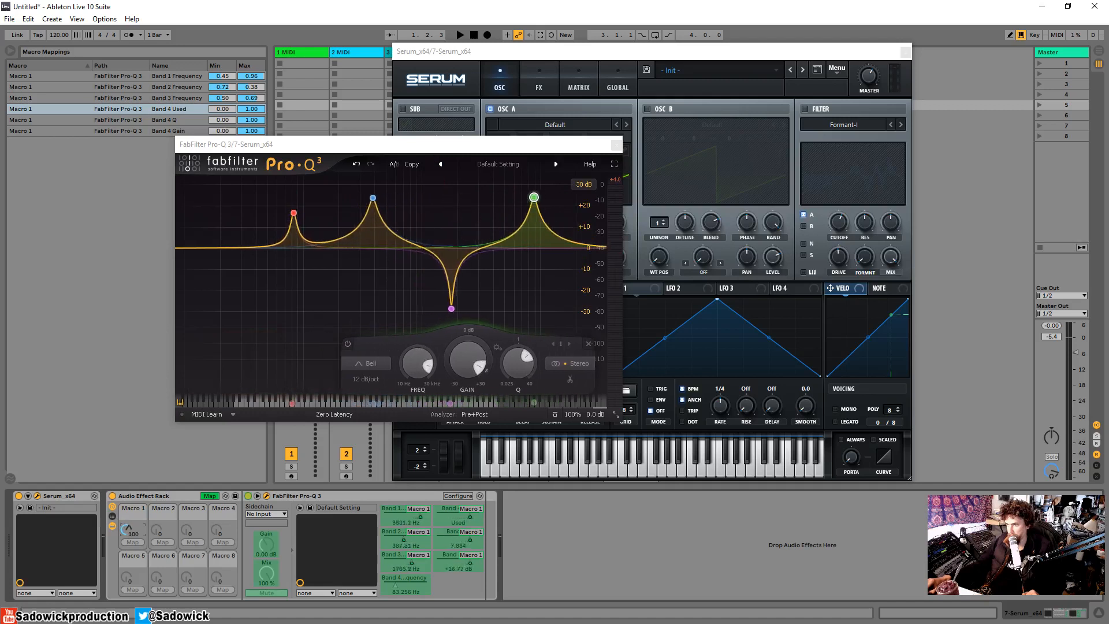
Step: Map Band 4 Frequency to Macro 1 and sweep the macro to 88
{"action": "left_click", "coordinate": [293, 220]}
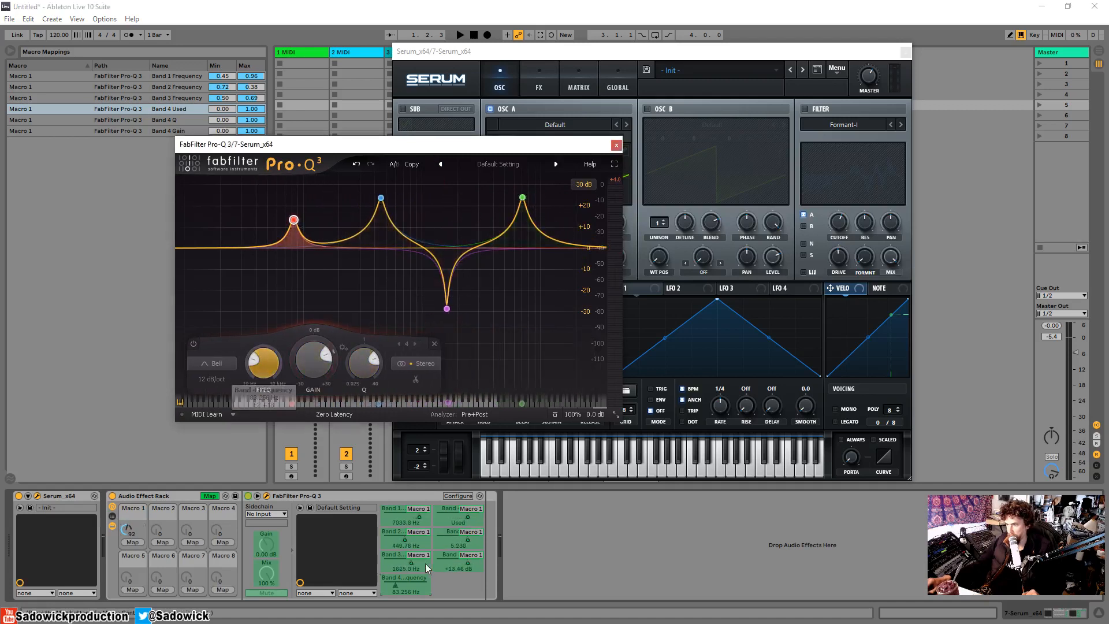
{"action": "left_click", "coordinate": [409, 583]}
{"action": "left_click", "coordinate": [134, 543]}
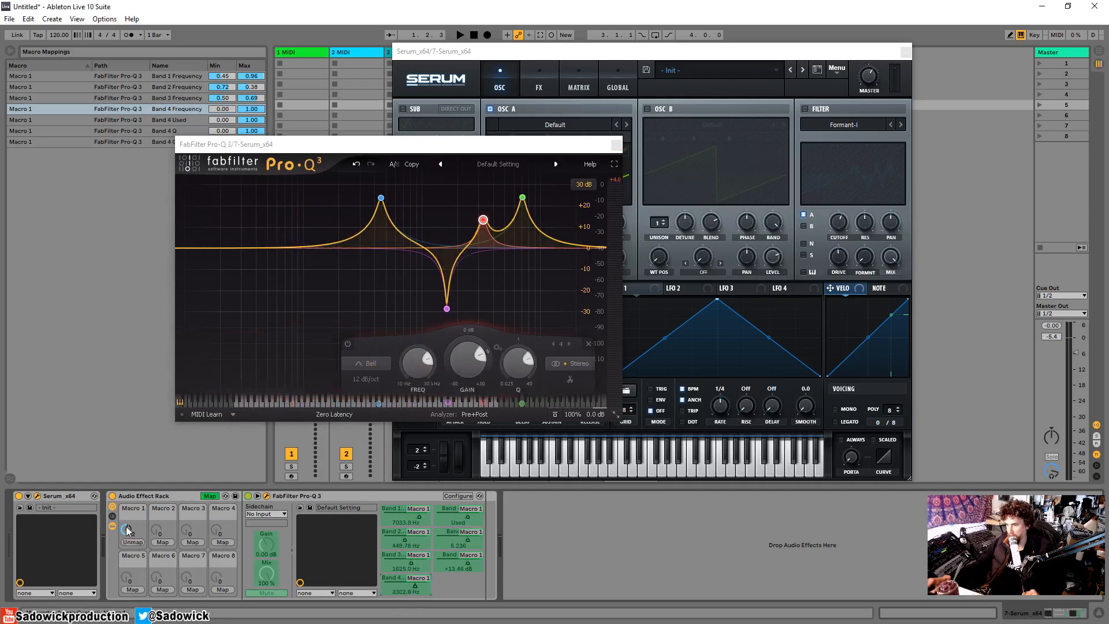
{"action": "mouse_move", "coordinate": [127, 529]}
{"action": "left_mouse_down"}
{"action": "mouse_move", "coordinate": [127, 549]}
{"action": "mouse_move", "coordinate": [126, 523]}
{"action": "left_mouse_up"}
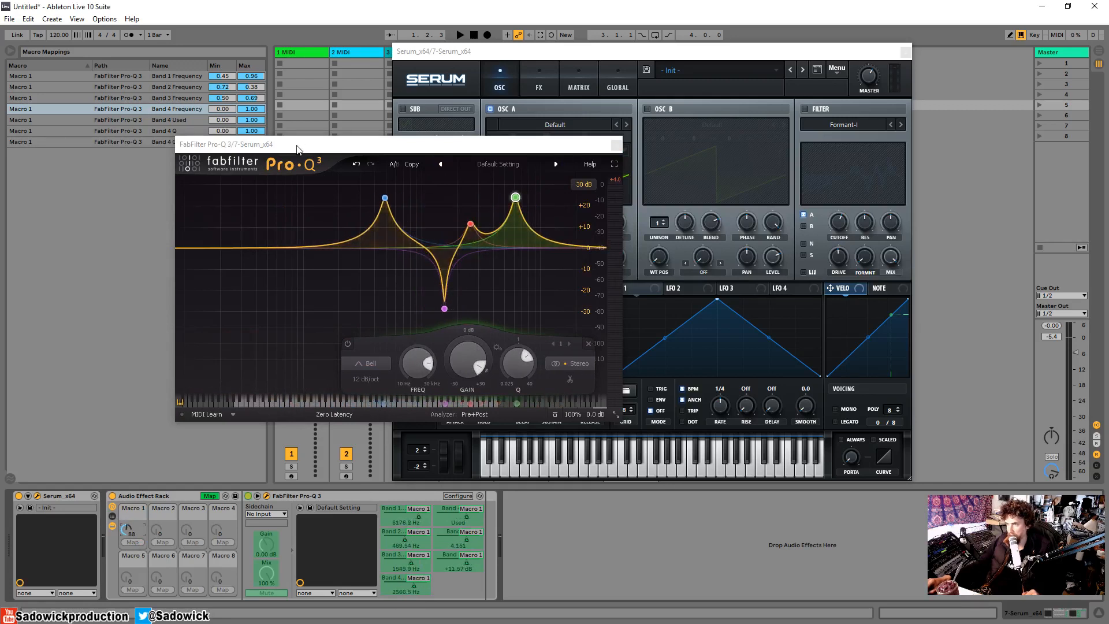
Step: Limit Band 4 Gain's Macro 1 mapping maximum to 0.59 and sweep Macro 1 down to 0
{"action": "left_click_drag", "start_coordinate": [299, 149], "coordinate": [369, 149]}
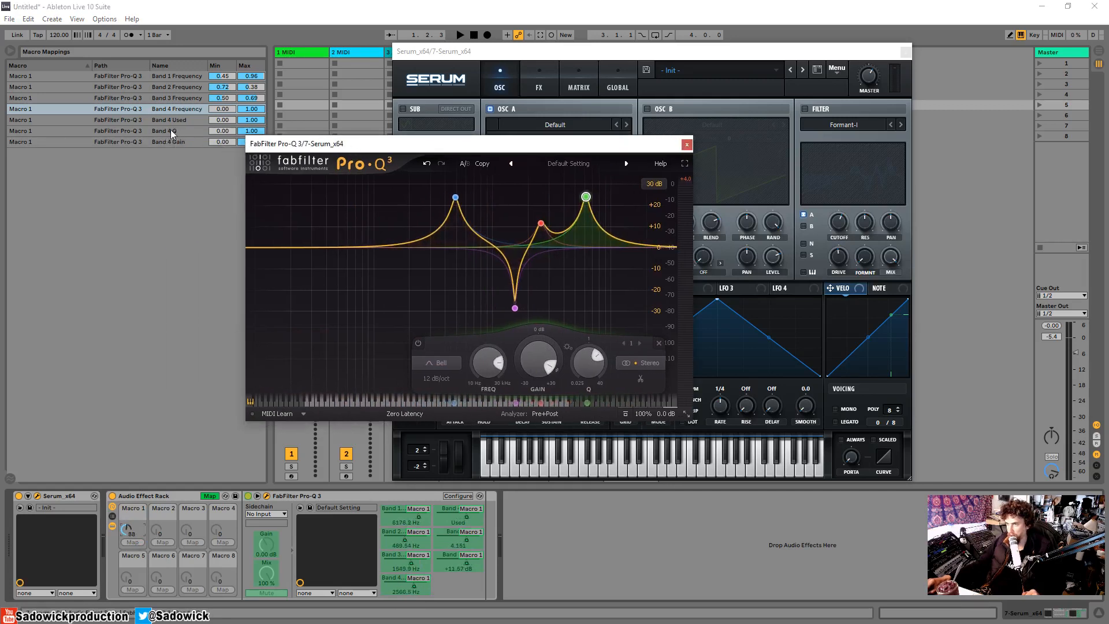
{"action": "left_click_drag", "start_coordinate": [235, 128], "coordinate": [252, 168]}
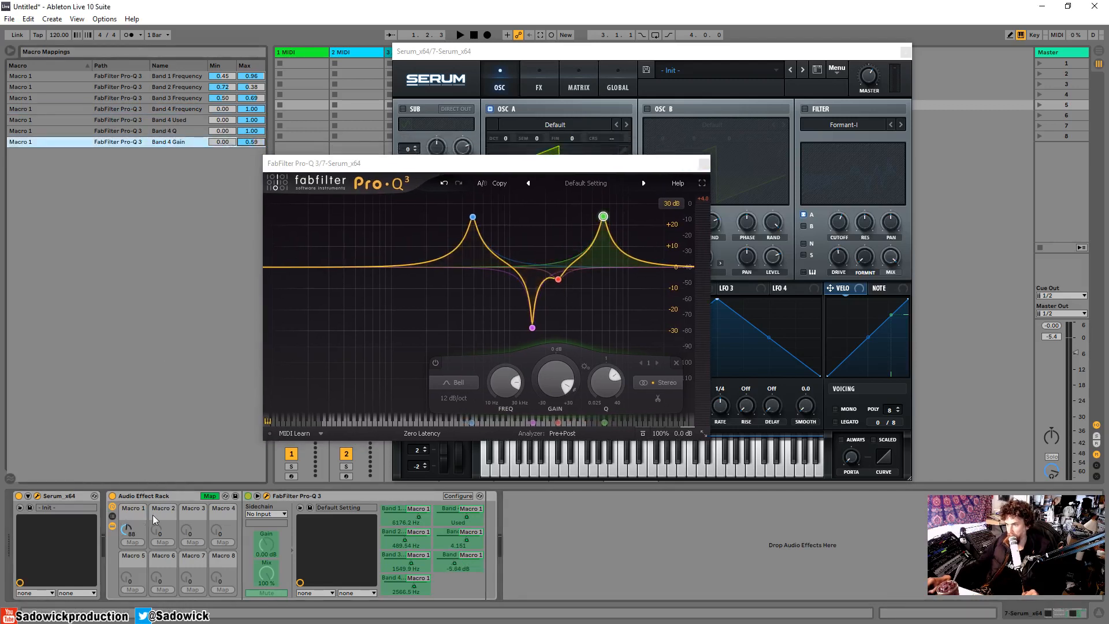
{"action": "mouse_move", "coordinate": [130, 532]}
{"action": "left_mouse_down"}
{"action": "mouse_move", "coordinate": [130, 488]}
{"action": "mouse_move", "coordinate": [130, 532]}
{"action": "left_mouse_up"}
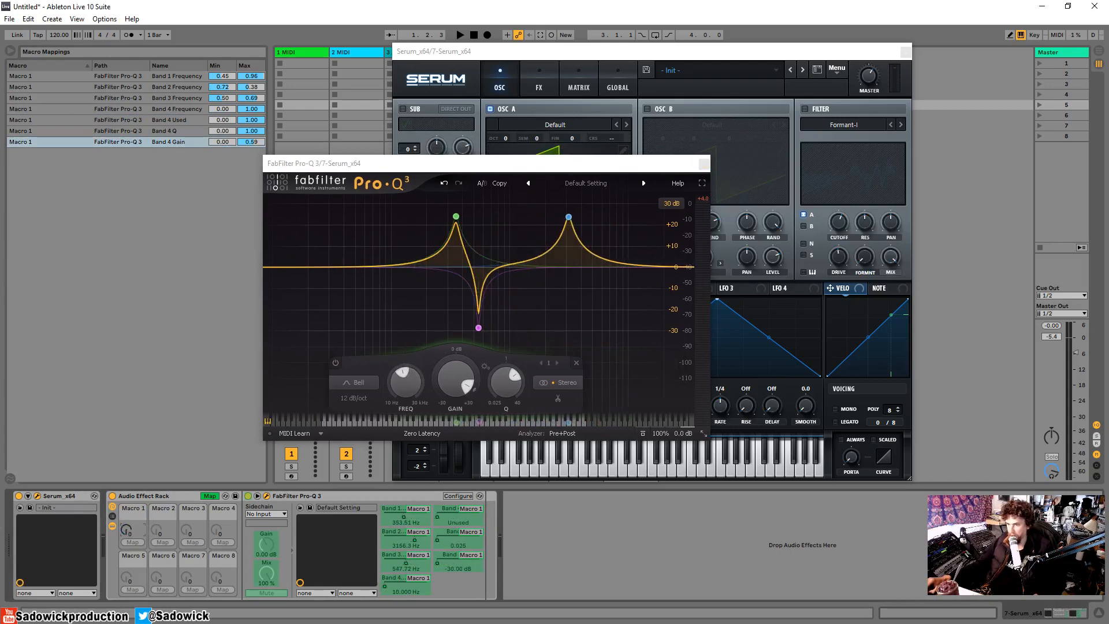
Step: Leave macro mapping mode and sweep Macro 1 up and down to audition the finished formant filter, ending at 1
{"action": "left_click", "coordinate": [209, 496]}
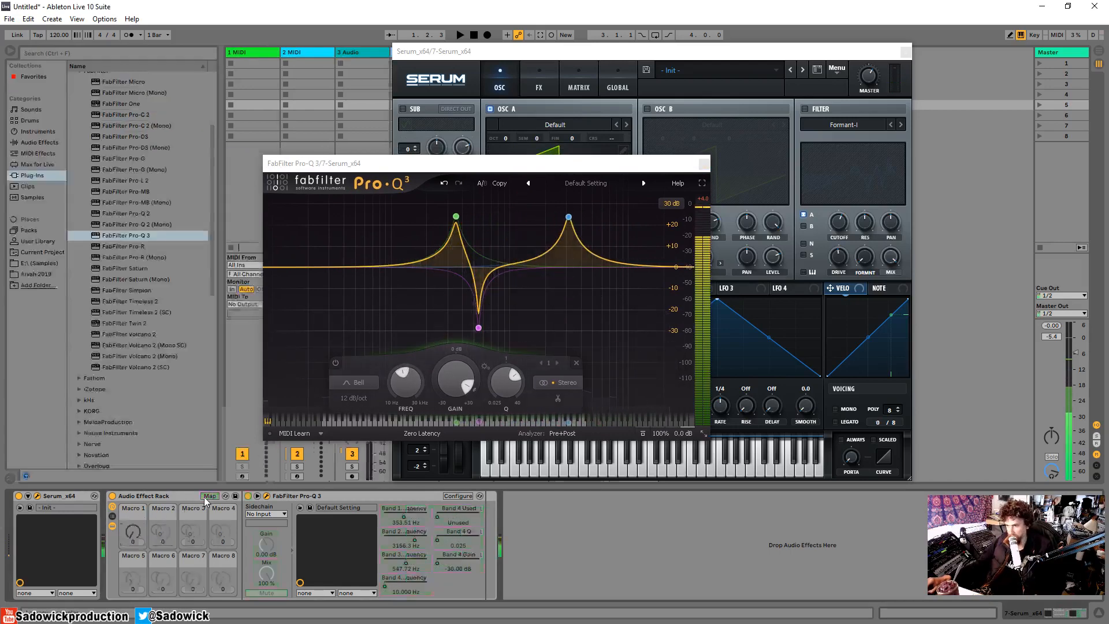
{"action": "left_click_drag", "start_coordinate": [133, 532], "coordinate": [133, 477]}
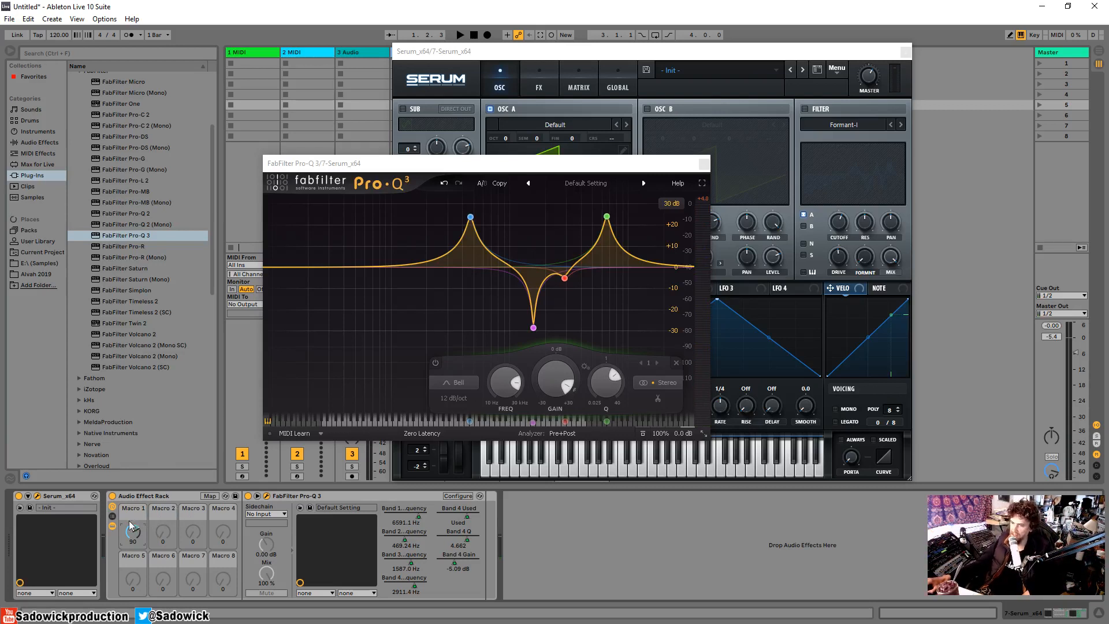
{"action": "left_click", "coordinate": [157, 499]}
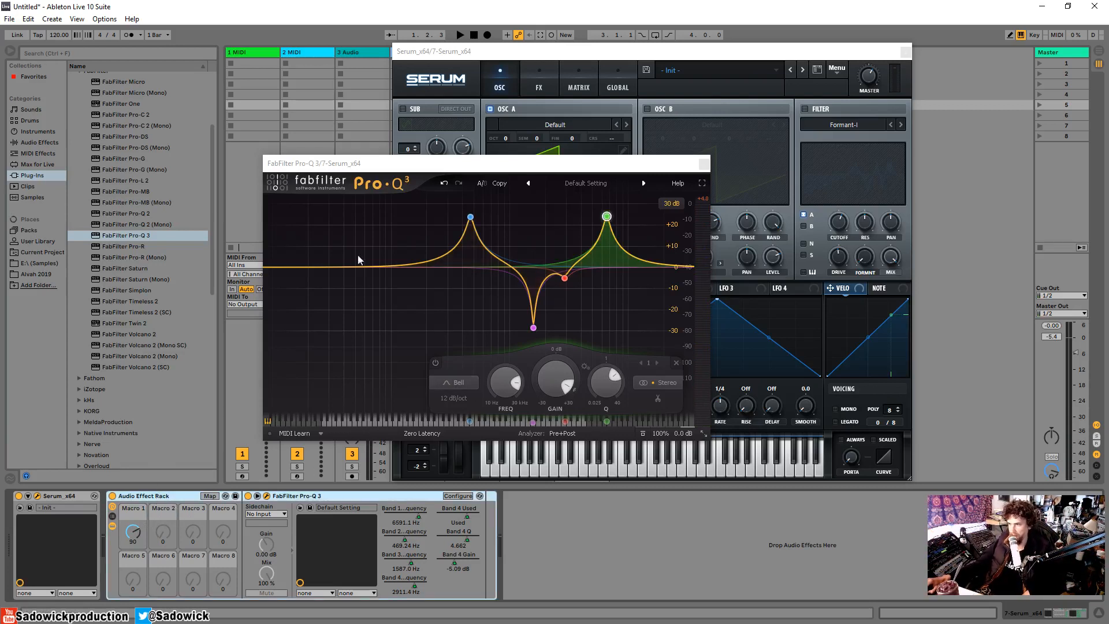
{"action": "left_click_drag", "start_coordinate": [489, 160], "coordinate": [484, 164]}
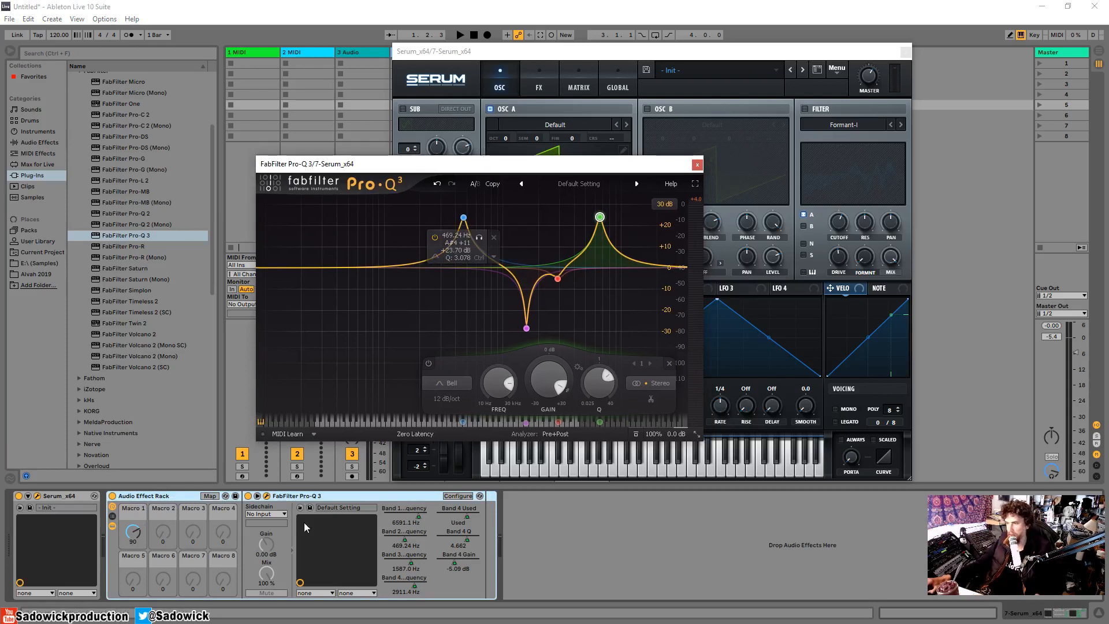
{"action": "left_click_drag", "start_coordinate": [379, 166], "coordinate": [391, 160]}
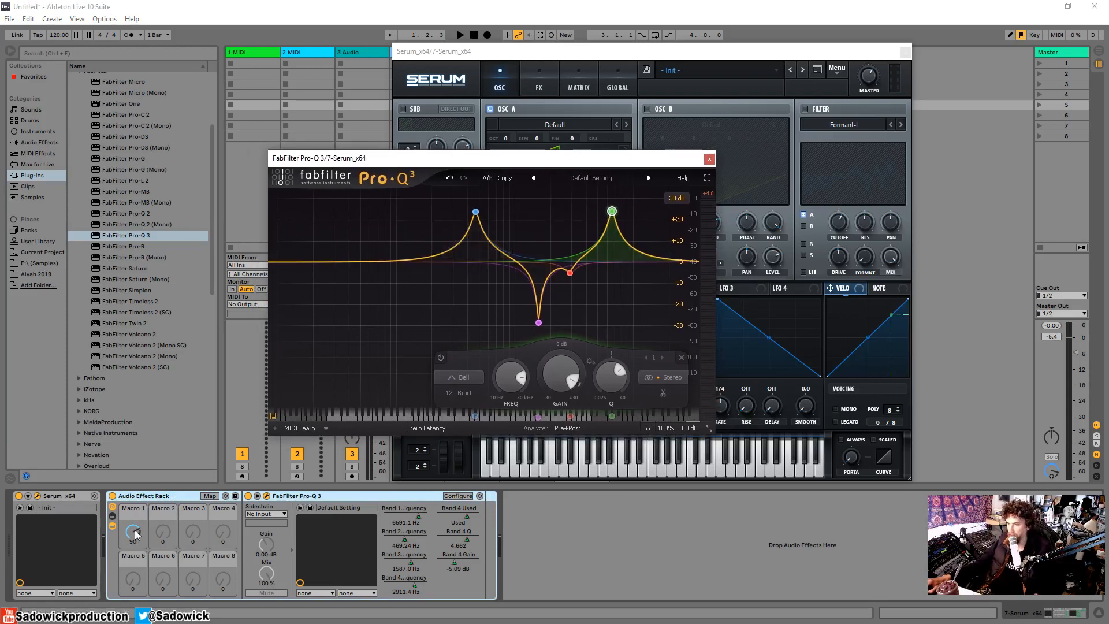
{"action": "left_click_drag", "start_coordinate": [135, 534], "coordinate": [138, 562]}
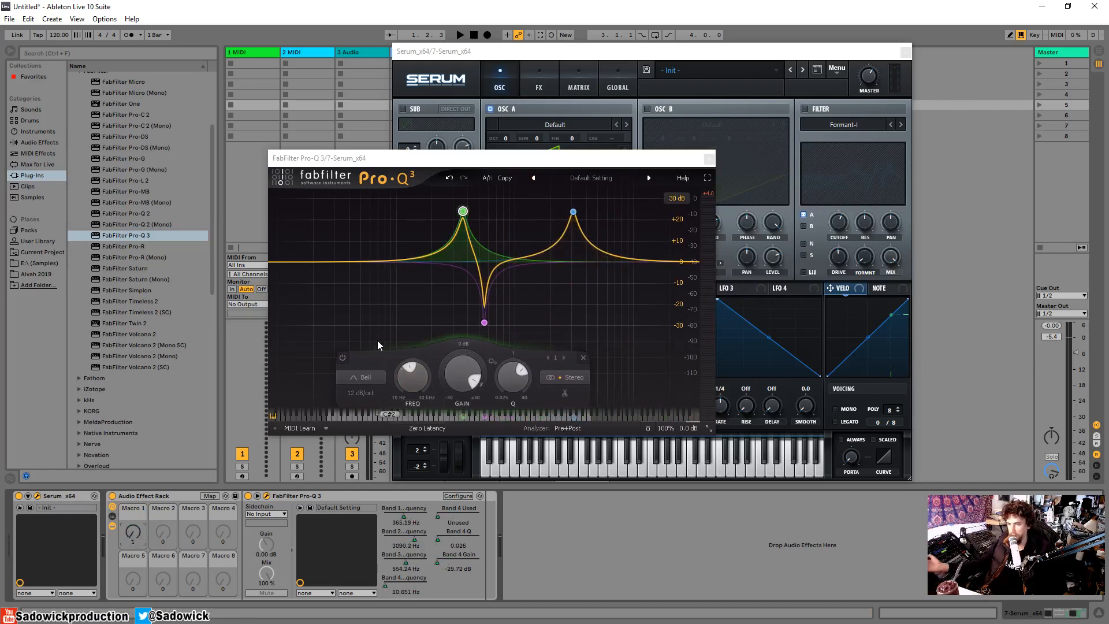